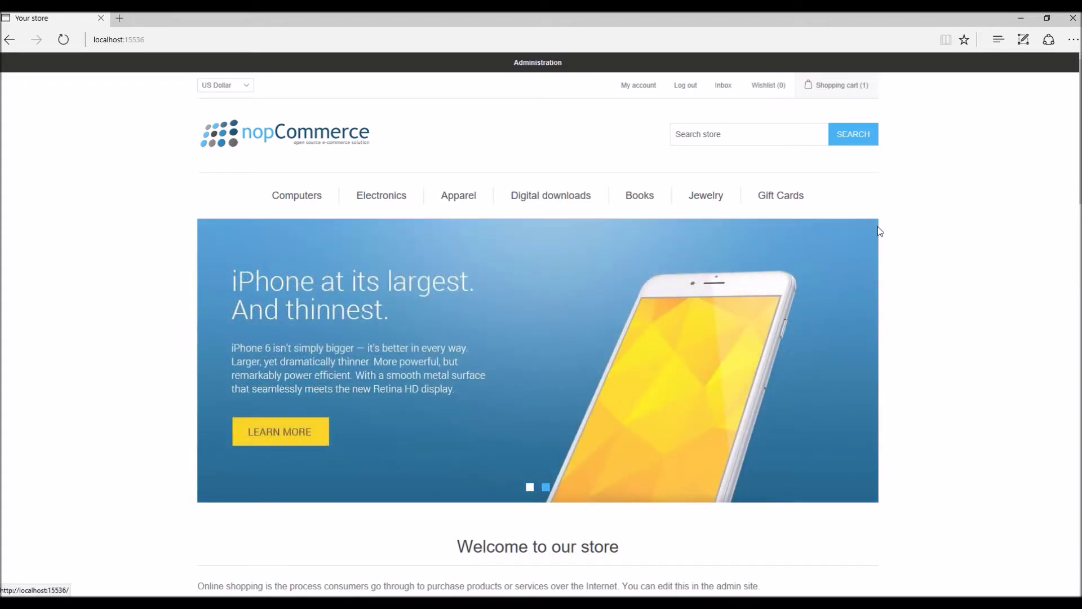
Step: Open the nopCommerce Administration area in a new browser tab and switch to it
right_click(536, 68)
left_click(561, 78)
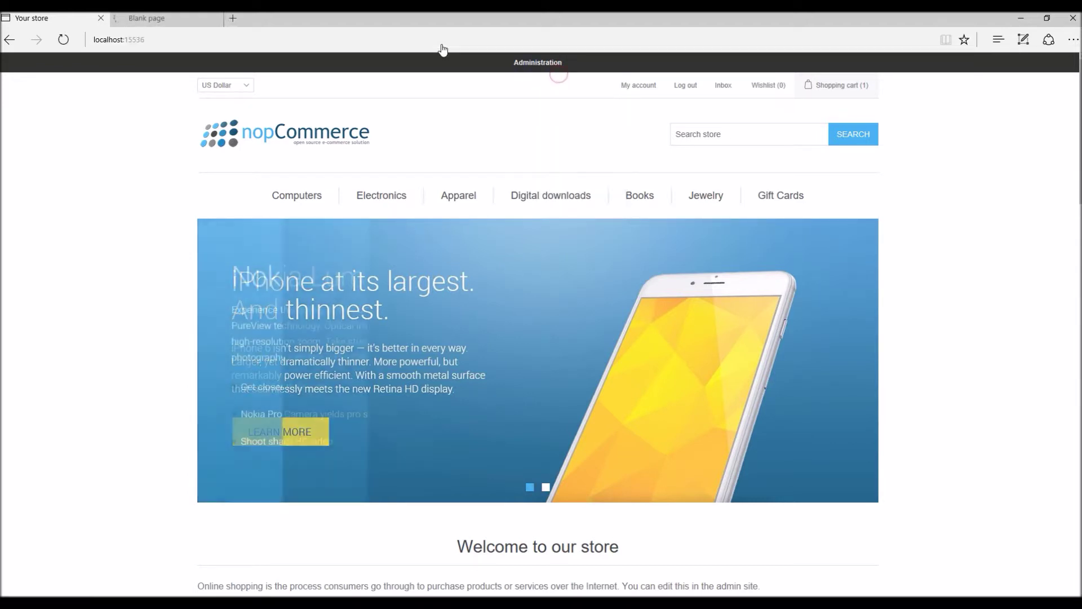
left_click(170, 16)
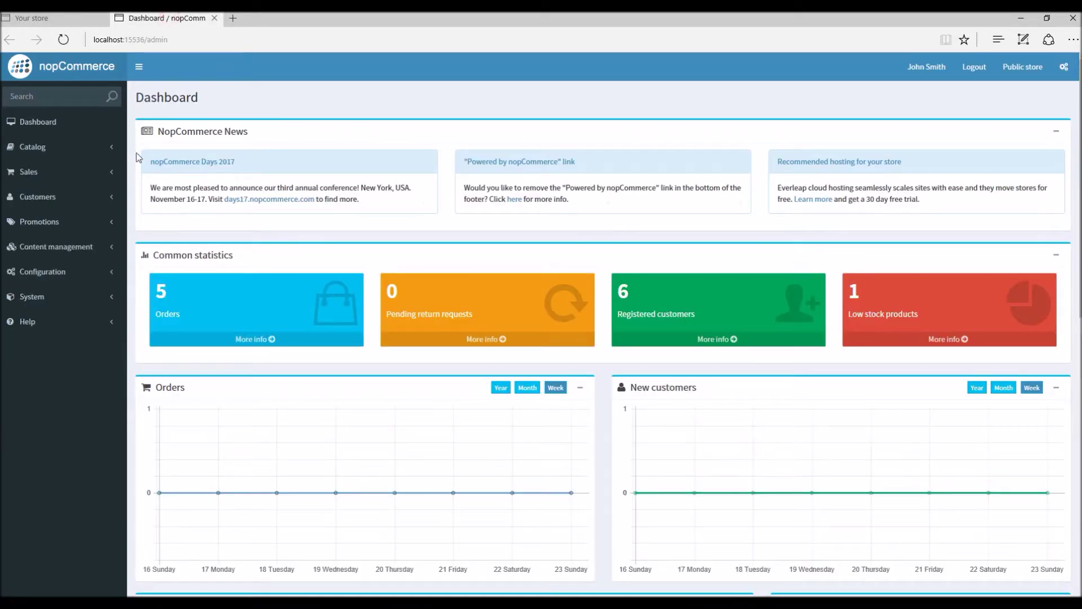
Step: Go to Catalog > Manufacturers and start adding a new manufacturer
left_click(65, 150)
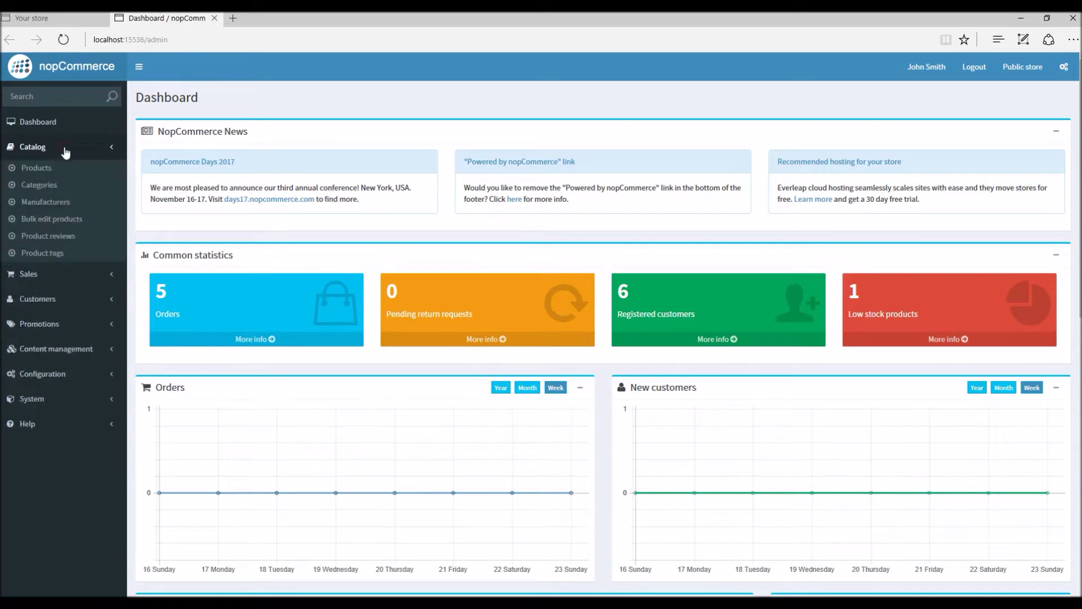
left_click(37, 203)
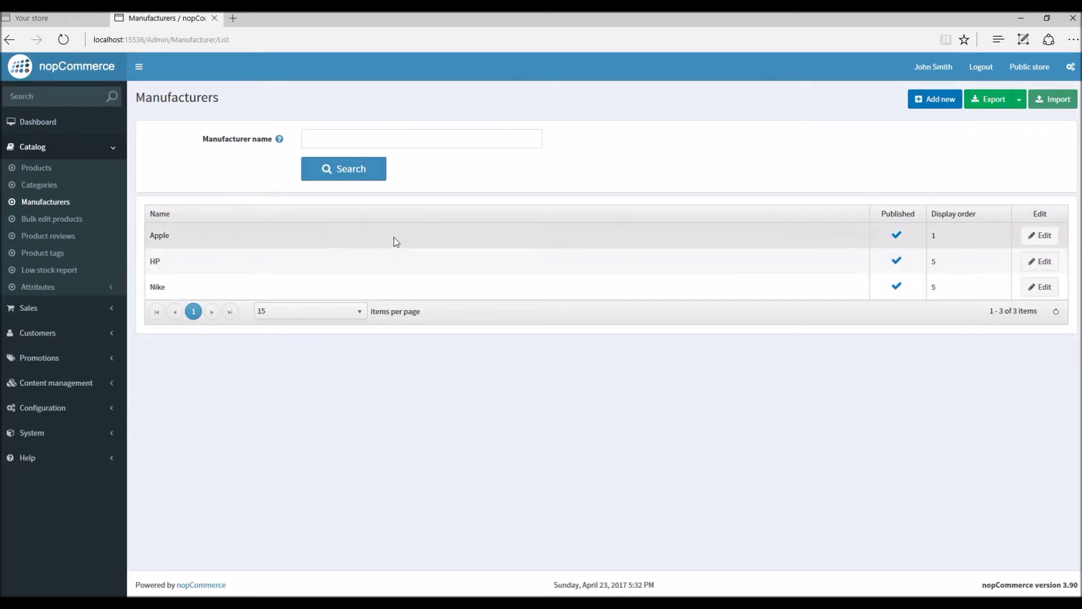
left_click(332, 142)
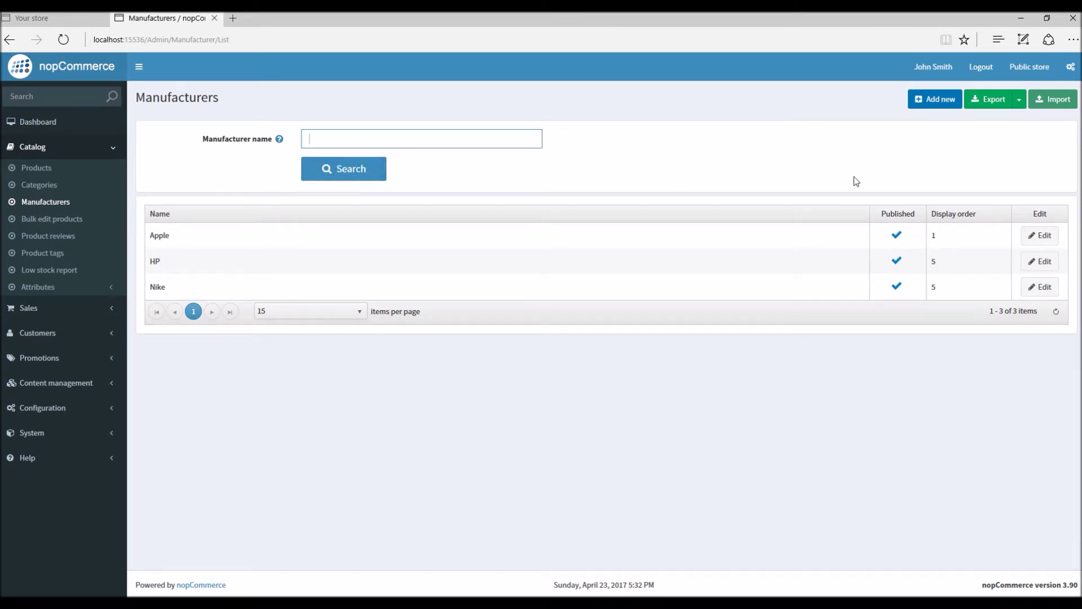
left_click(932, 104)
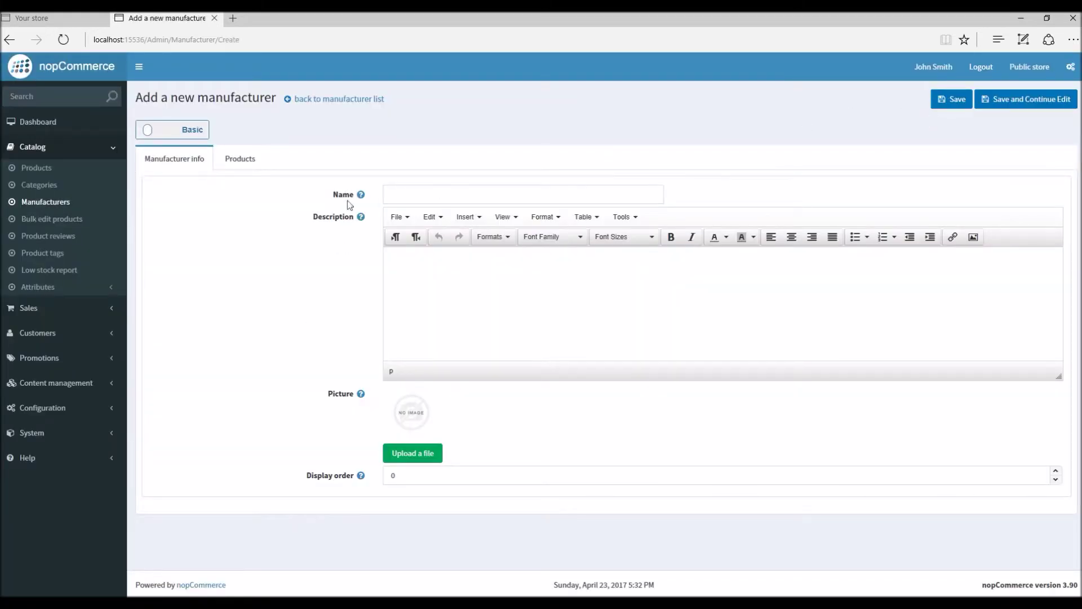
Step: Show the advanced fields and enter 'Adidas' as the manufacturer name
left_click(177, 133)
left_click(439, 193)
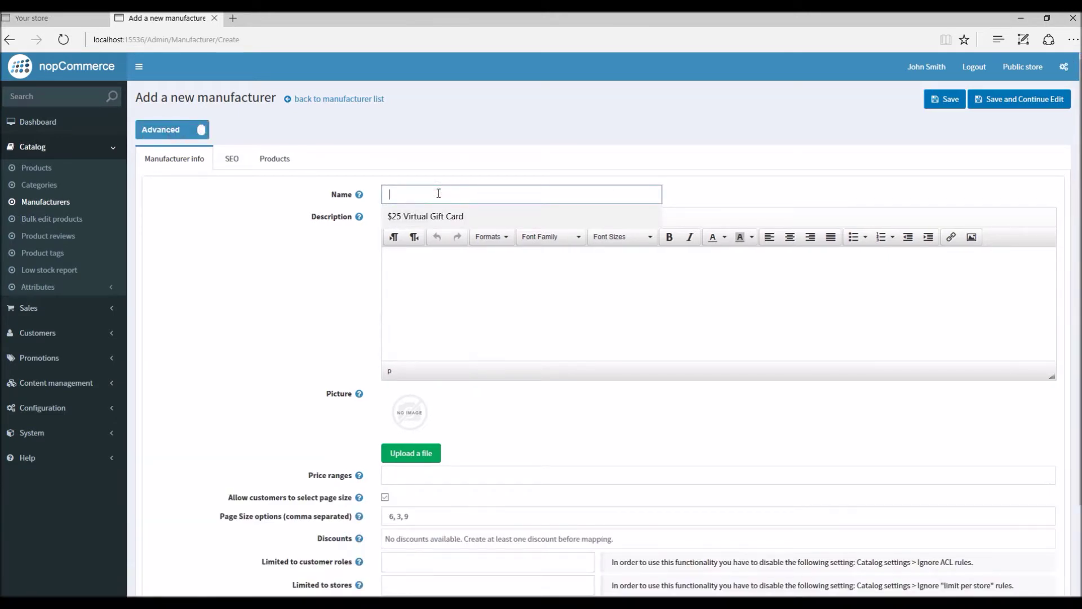
type("Adidas")
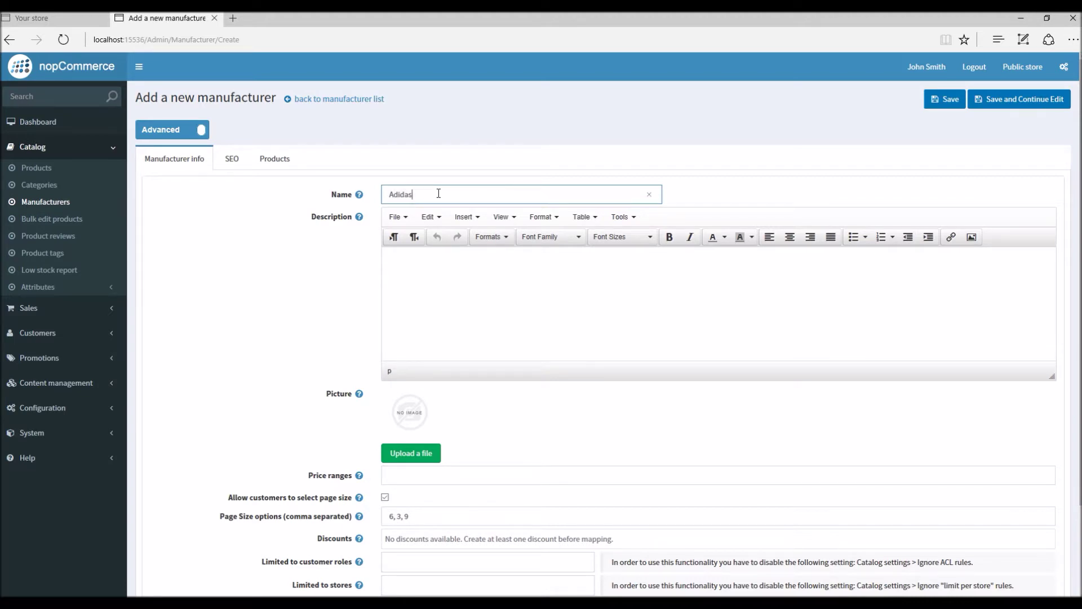
Step: Write the description 'List of products by Adidas' and bring up the picture file chooser
left_click(434, 284)
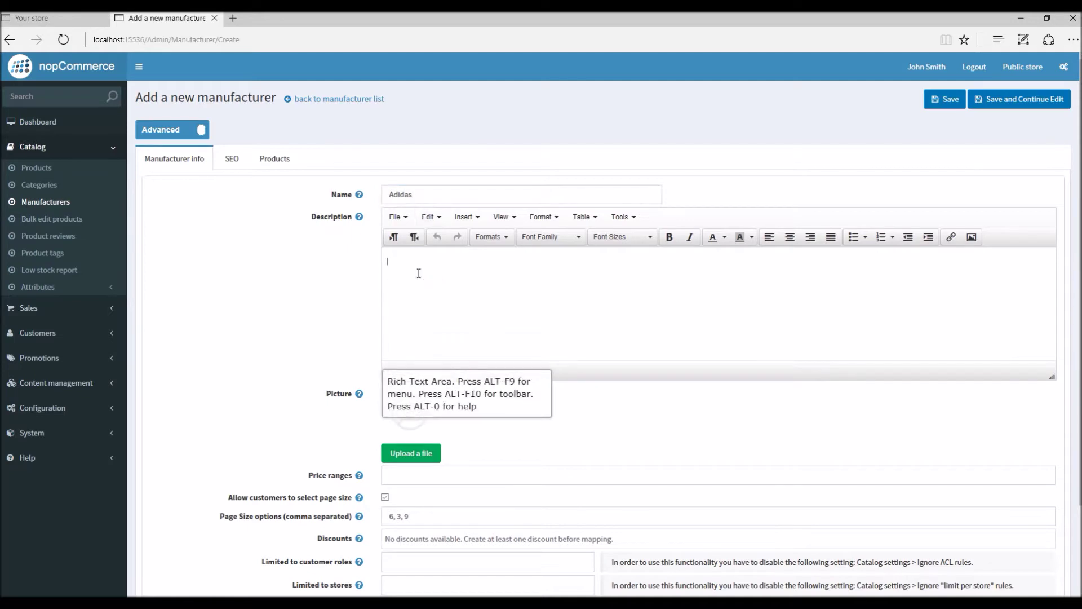
double_click(427, 195)
key("ctrl+c")
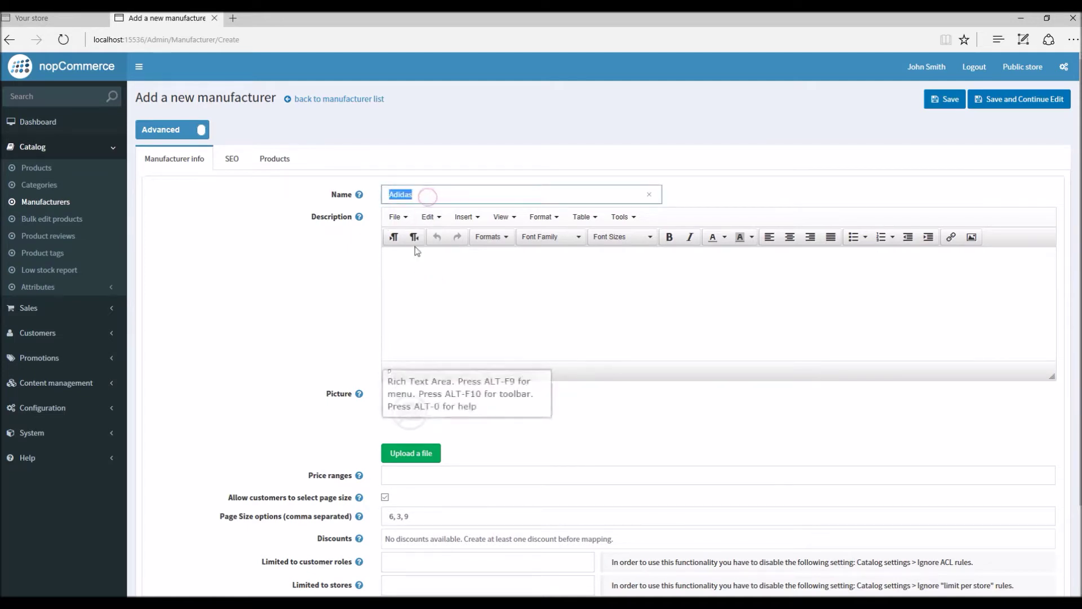
left_click(403, 276)
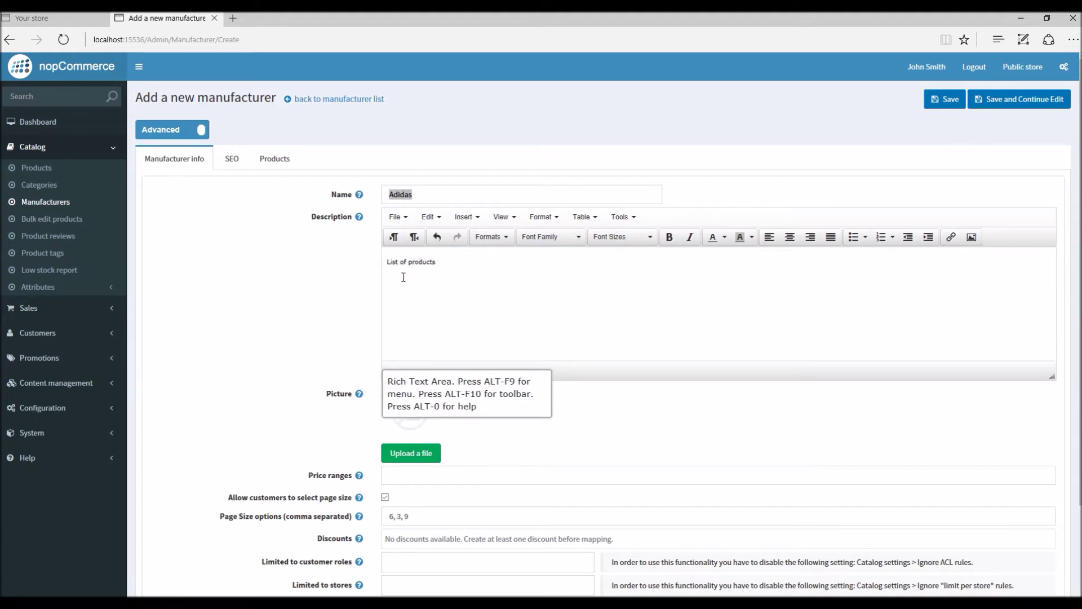
key("ctrl+v")
scroll(553, 333, "down", 2)
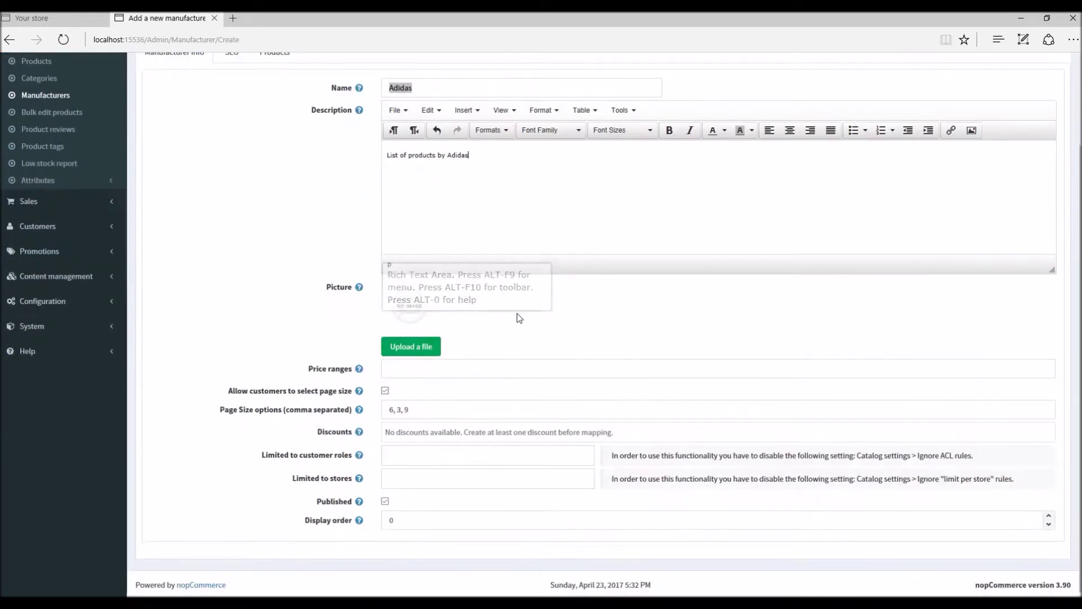
left_click(413, 347)
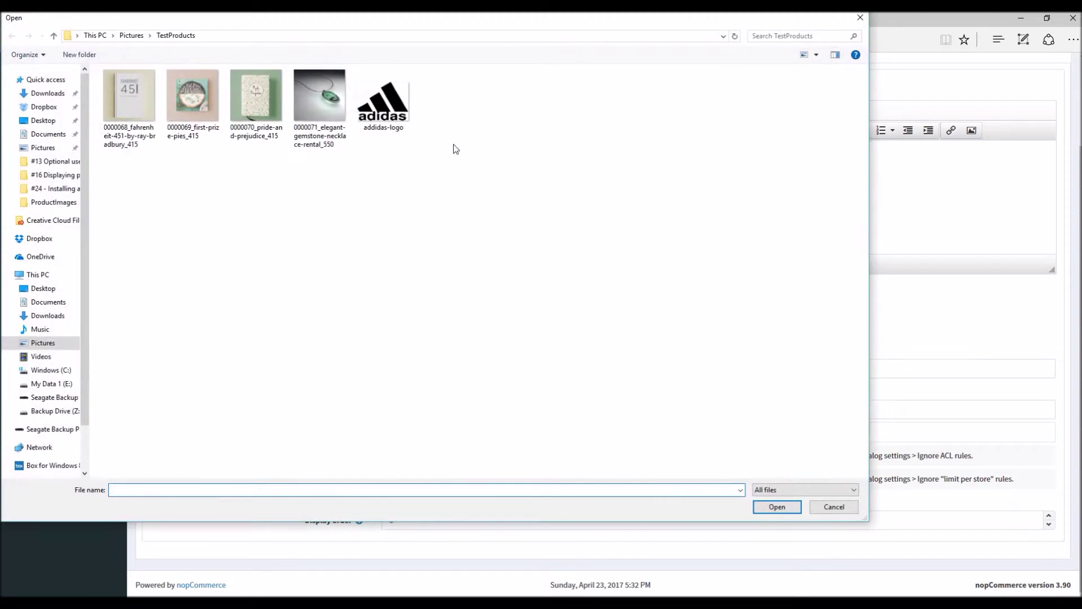
Step: Upload addidas-logo.jpg from the TestProducts folder as the Adidas manufacturer picture
double_click(387, 115)
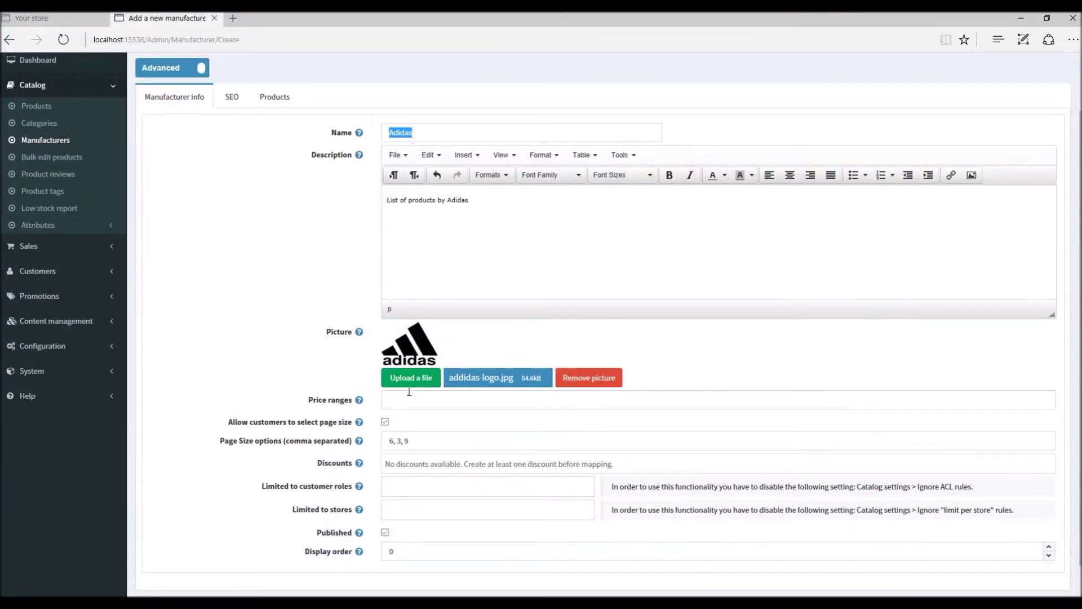
scroll(385, 403, "down", 1)
left_click(409, 440)
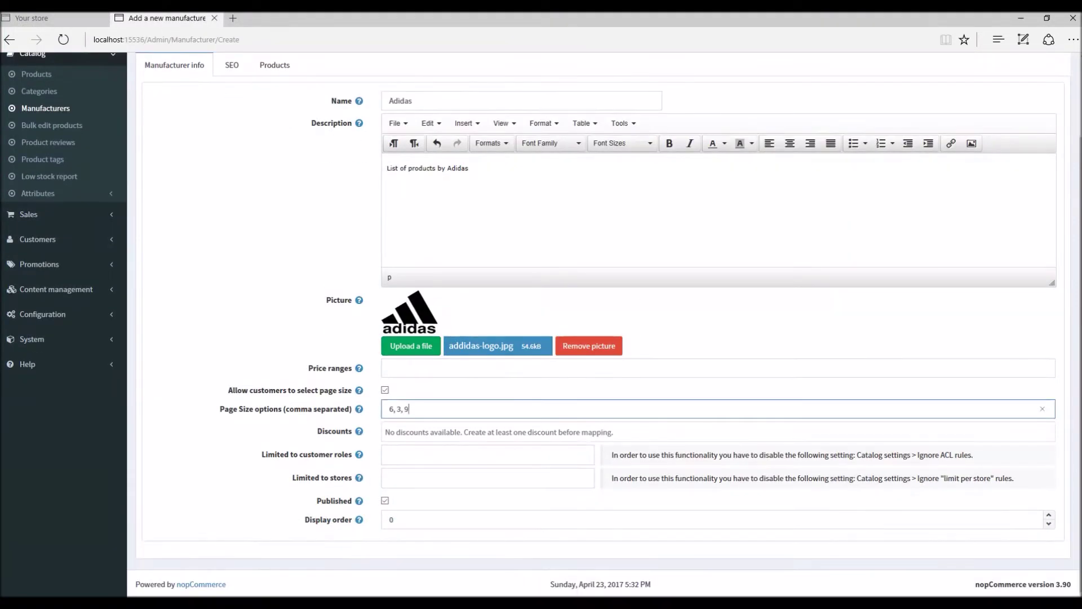
left_click(422, 373)
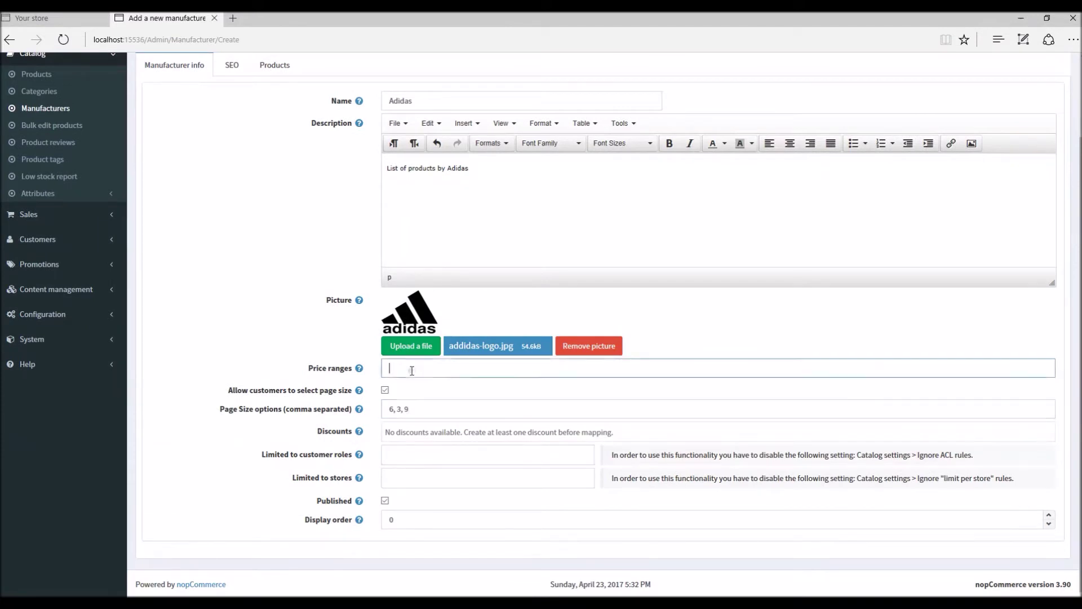
mouse_move(368, 373)
left_click(385, 390)
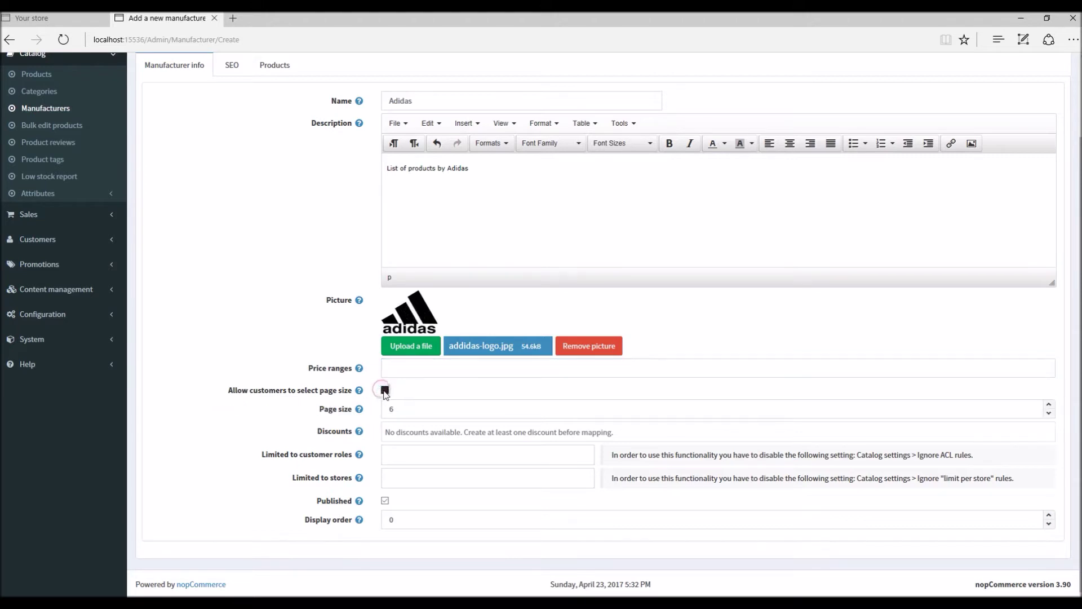
left_click(384, 391)
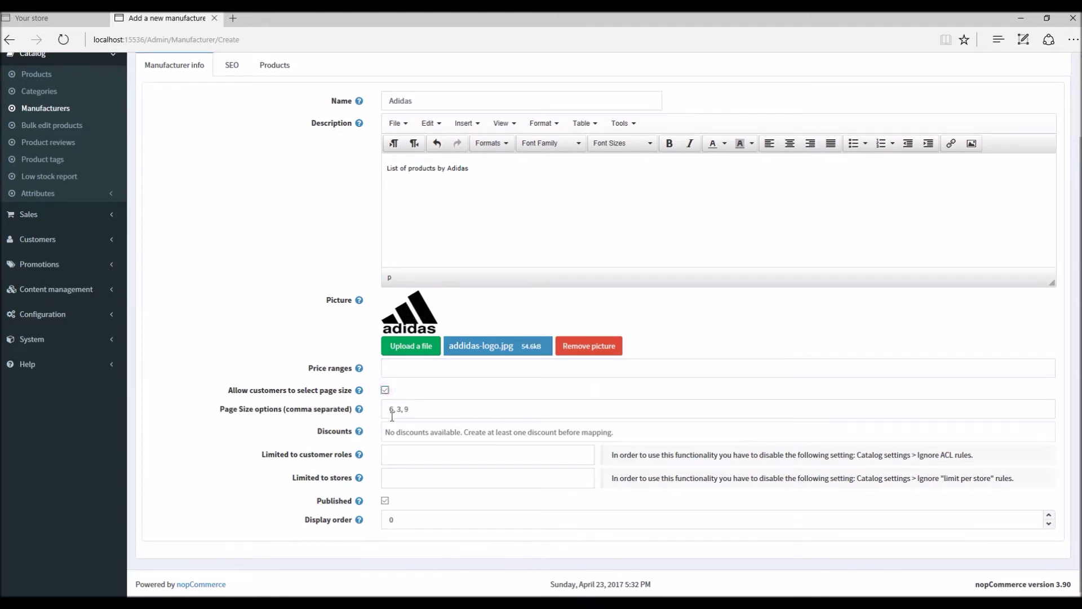
triple_click(390, 410)
type("6, 3, 9")
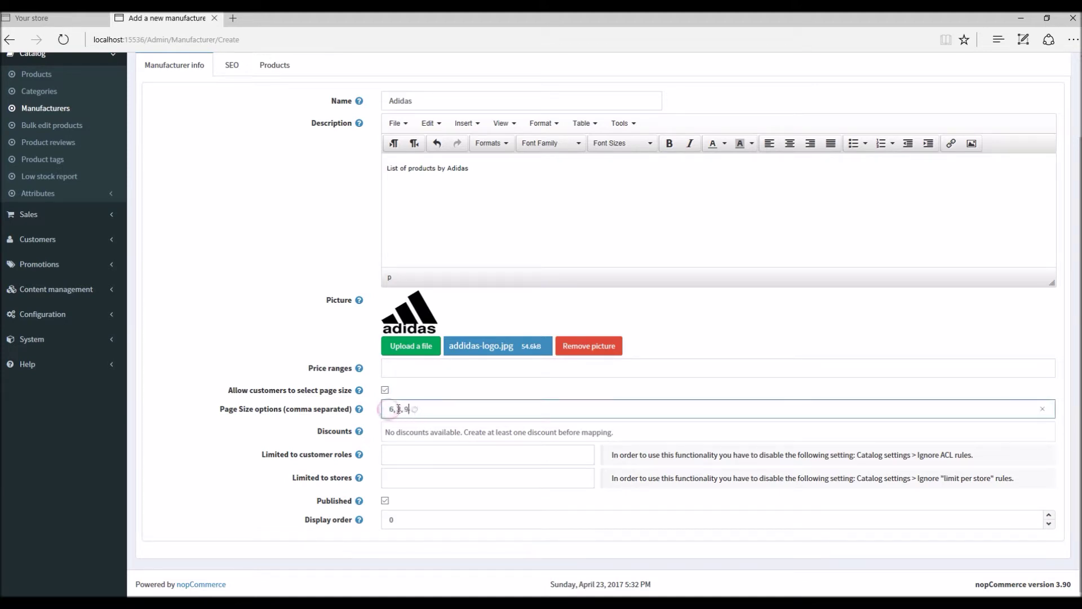
mouse_move(359, 431)
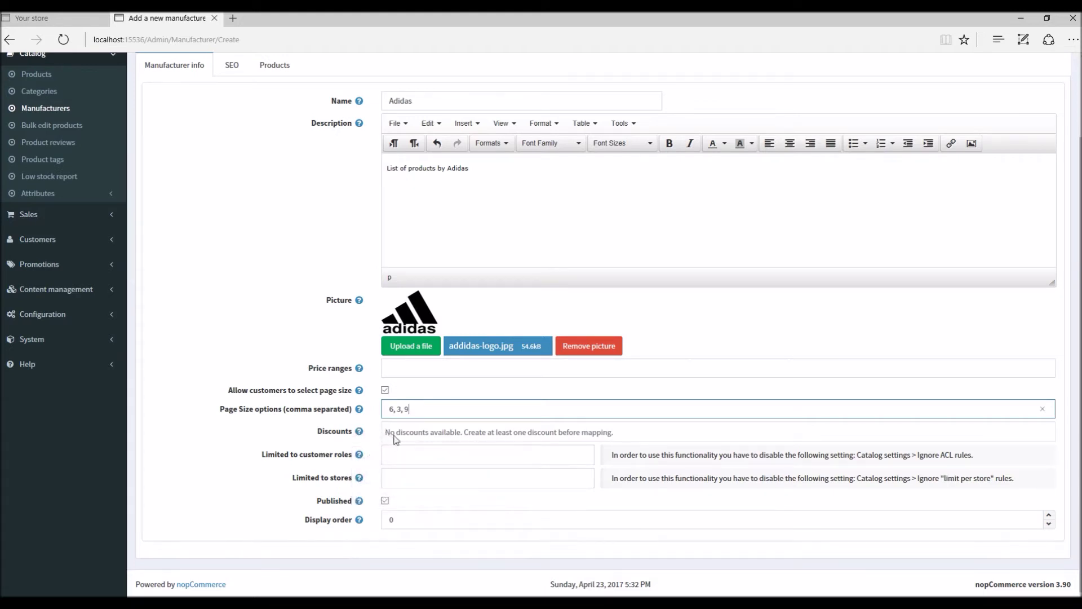
Step: Check the customer roles and stores lists, leaving both without restrictions
mouse_move(359, 455)
left_click(415, 455)
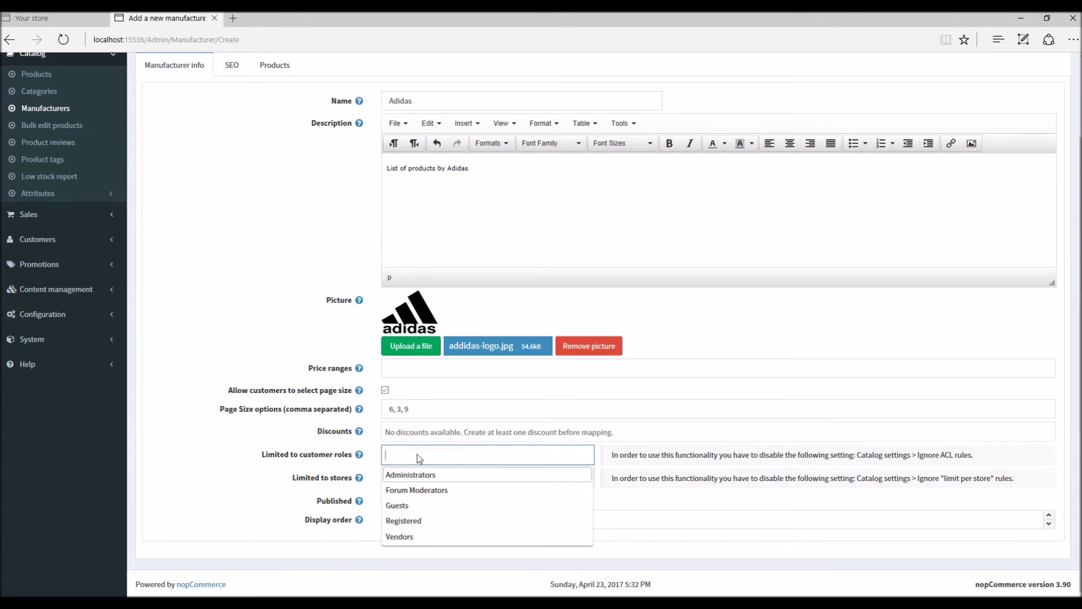
left_click(377, 464)
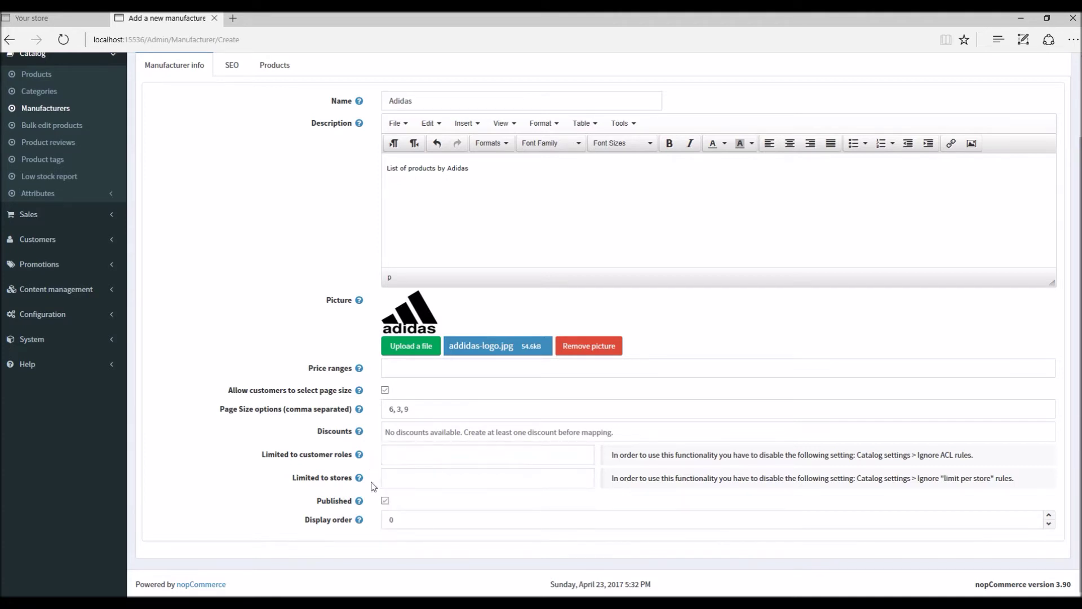
mouse_move(359, 477)
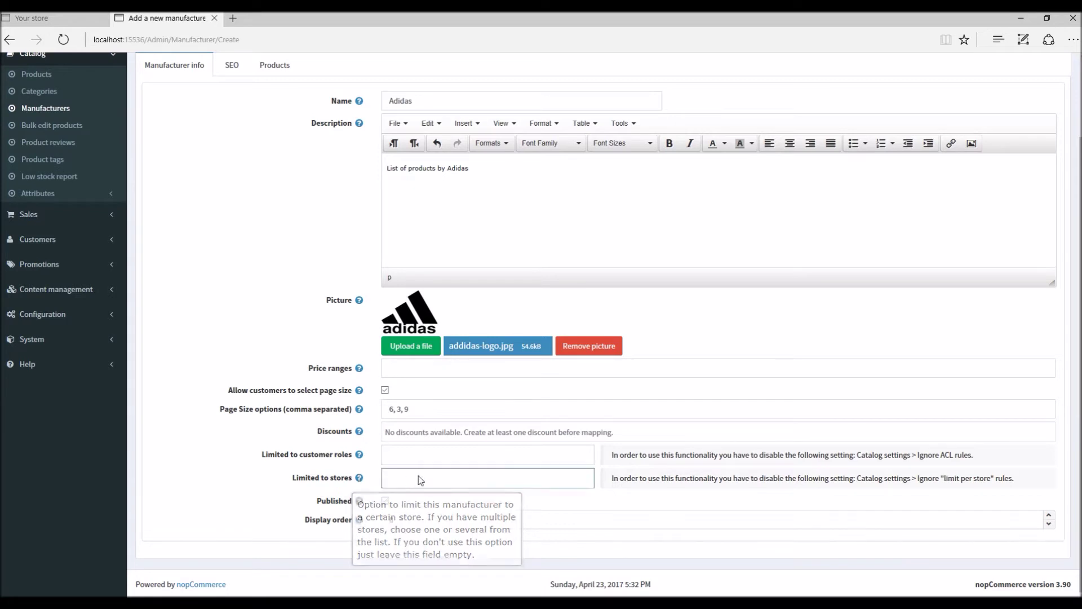
left_click(449, 481)
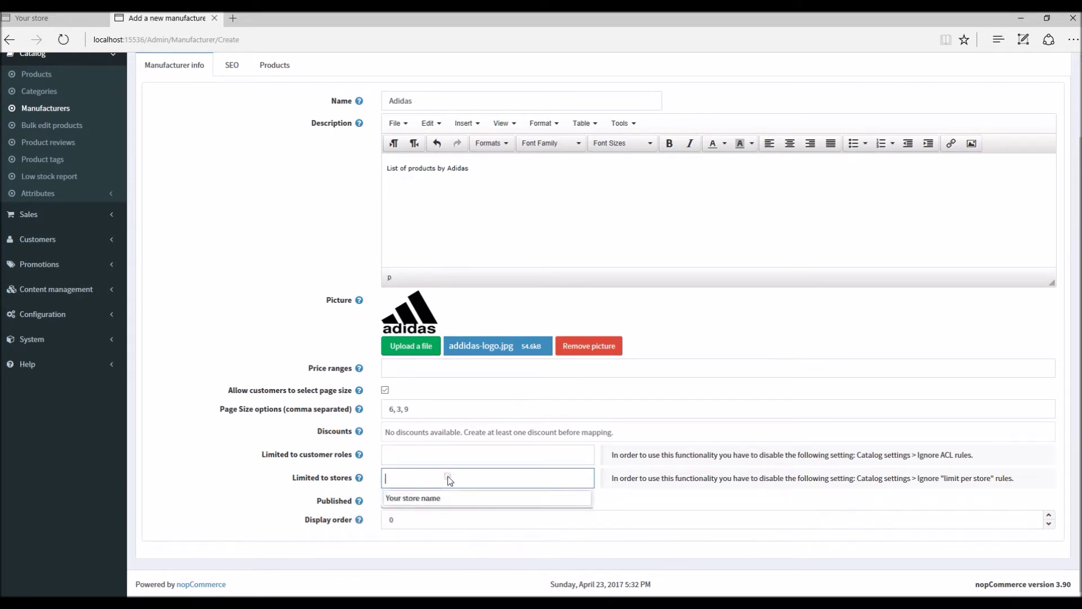
left_click(377, 477)
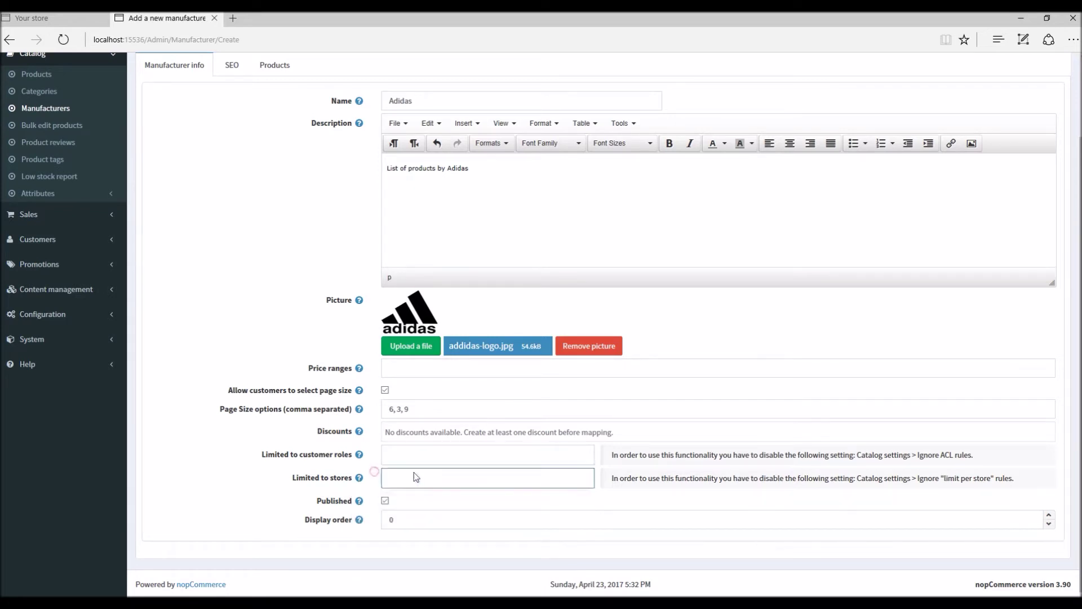
mouse_move(374, 478)
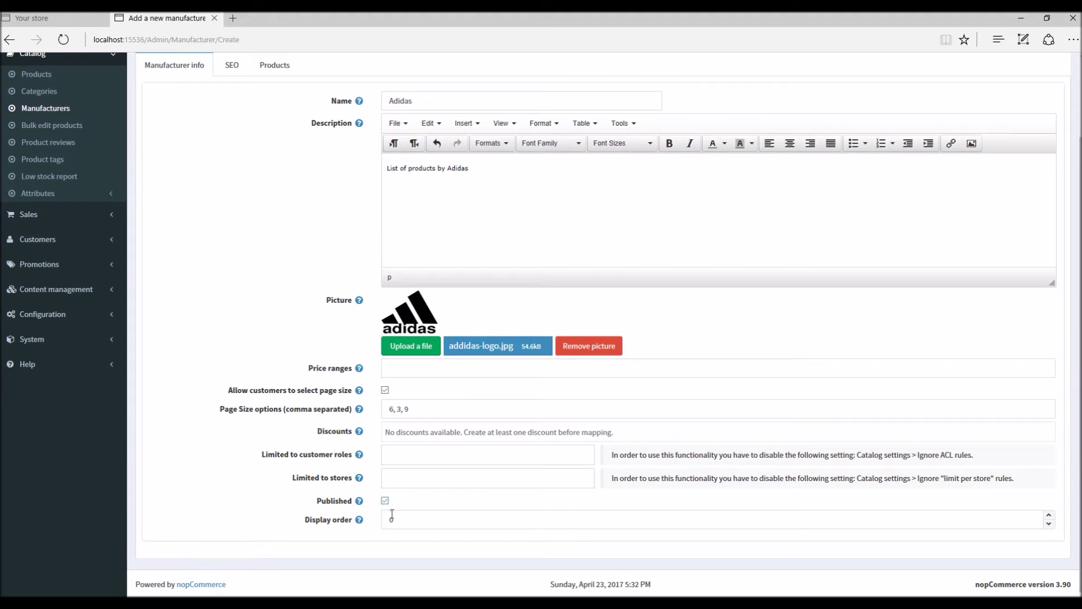
Step: Set the Adidas manufacturer's display order to 6 and save it, continuing to edit
left_click(393, 516)
left_click(406, 517)
left_click(404, 516)
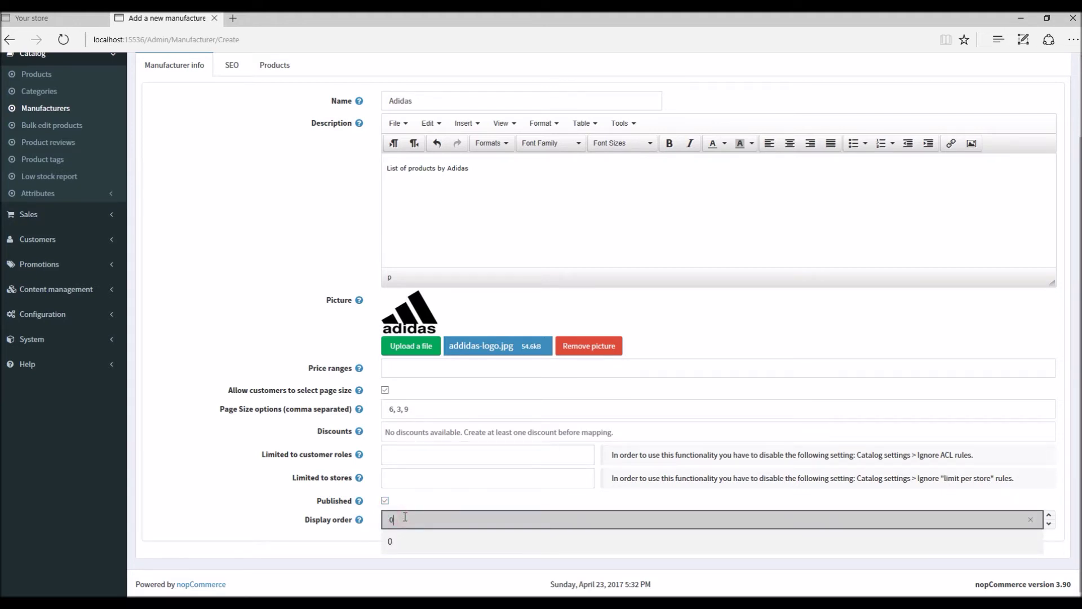
type("6")
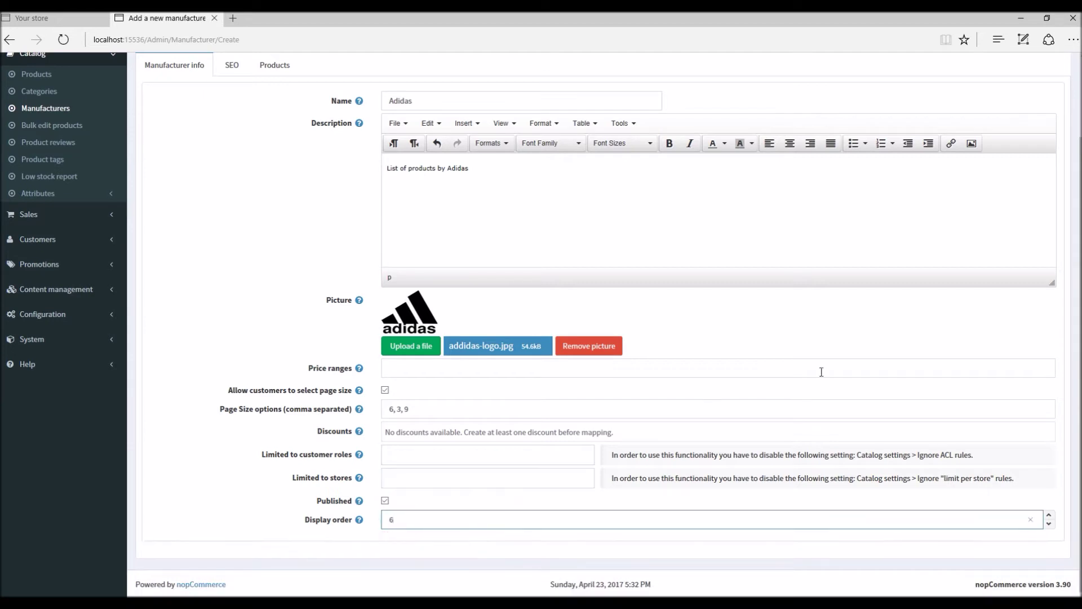
scroll(822, 370, "up", 2)
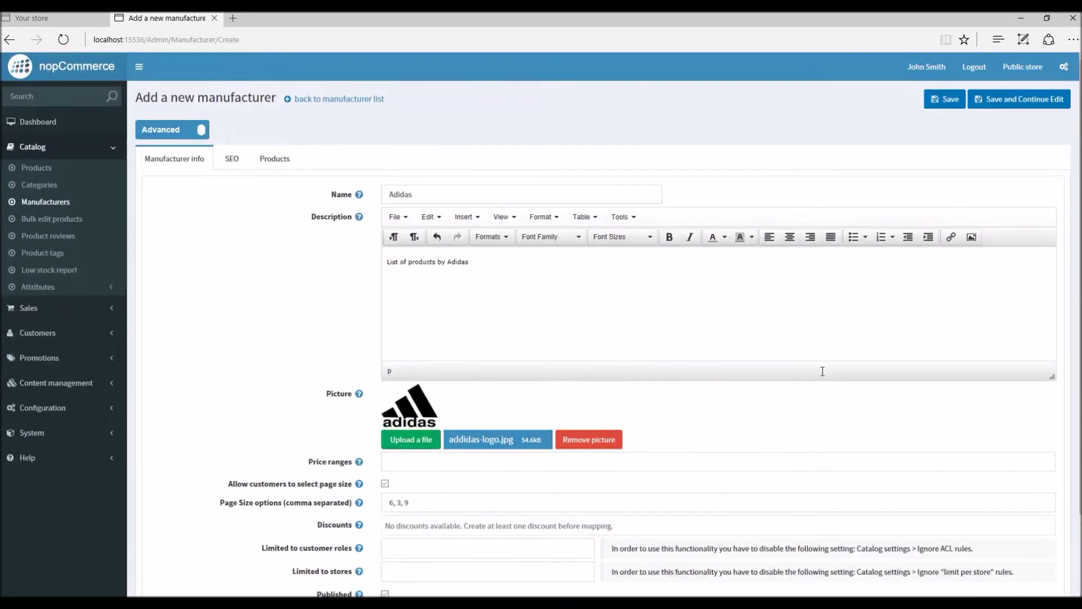
left_click(1014, 108)
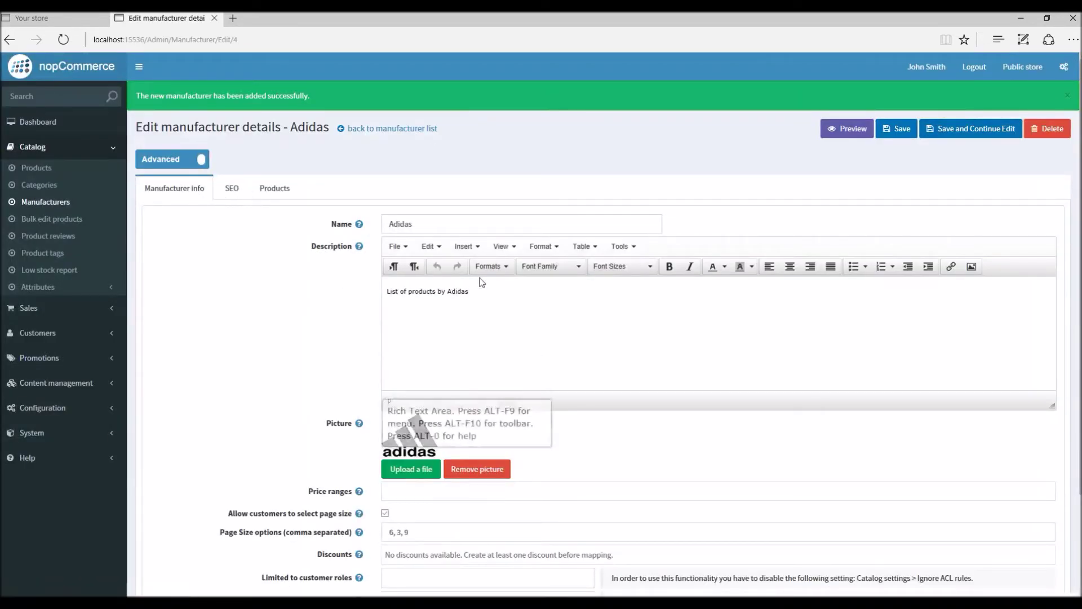
Step: Review the Adidas manufacturer's SEO meta keywords, description and title, then return to Manufacturer info
left_click(230, 189)
left_click(404, 224)
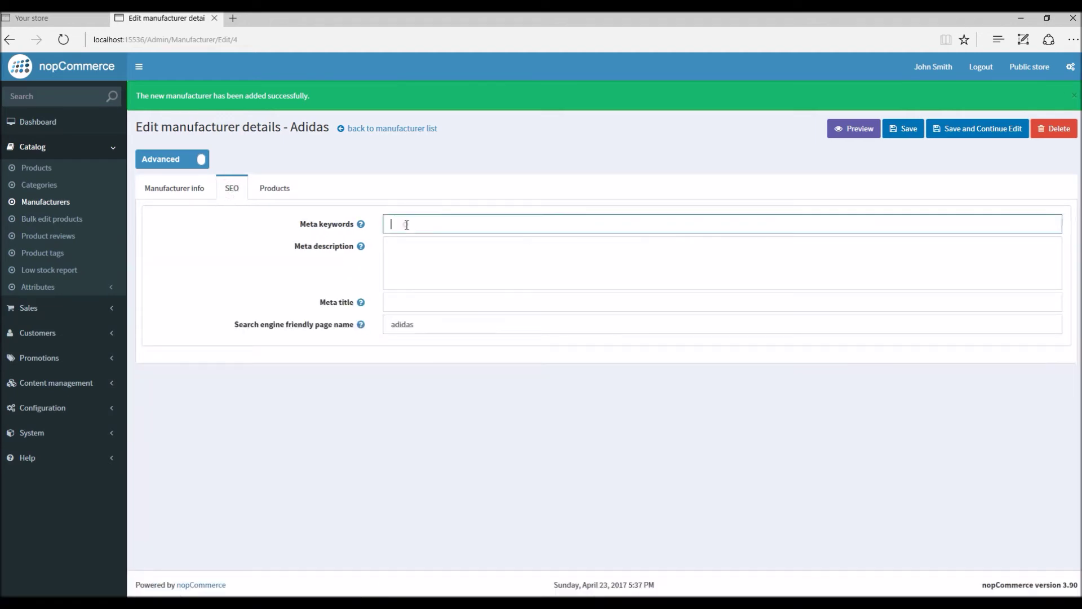
left_click(411, 265)
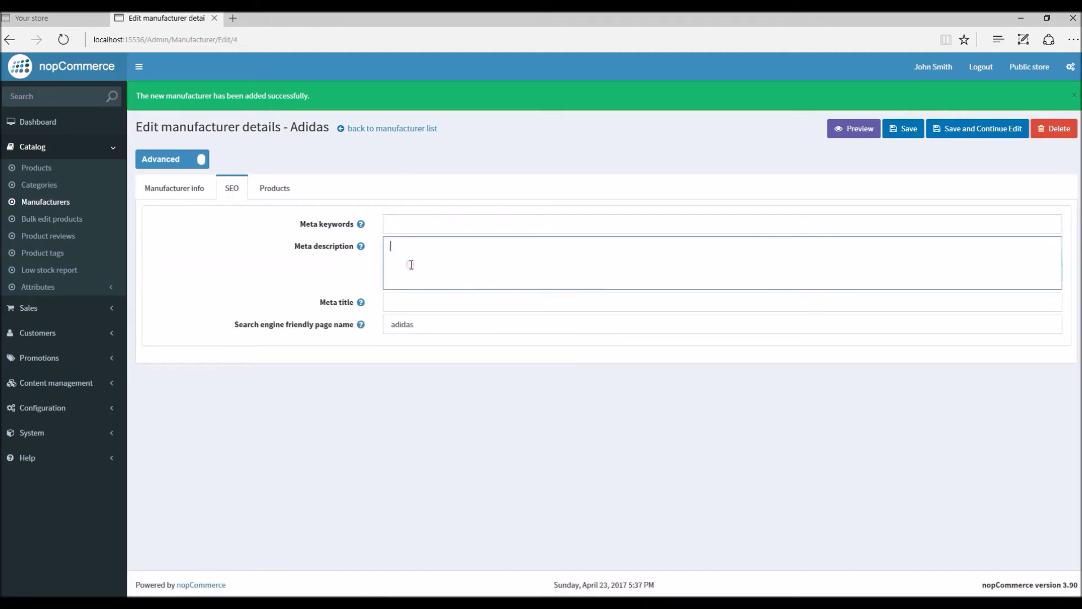
left_click(420, 305)
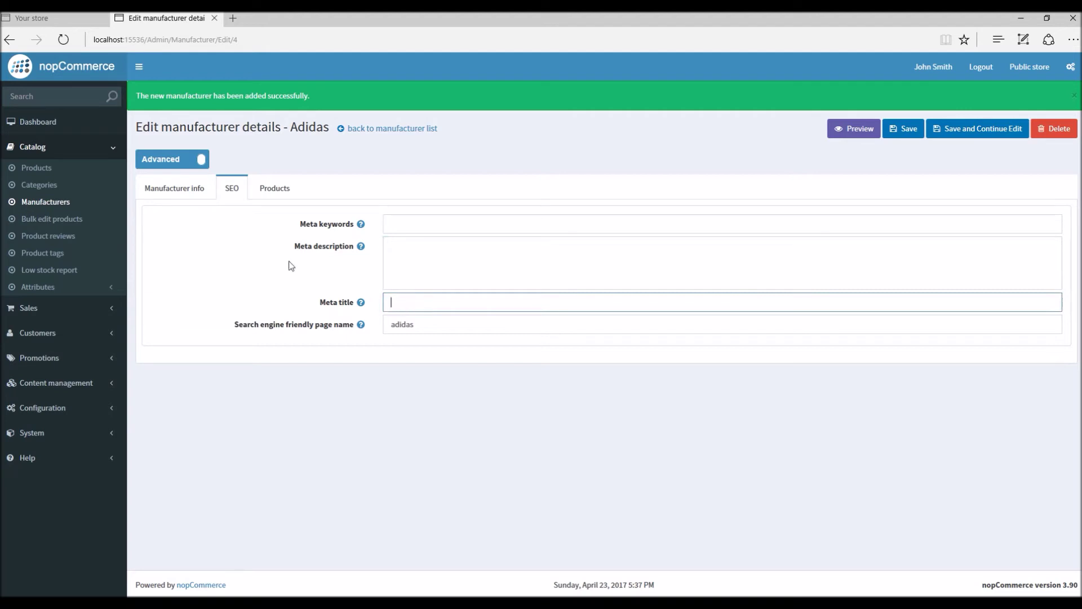
left_click(181, 192)
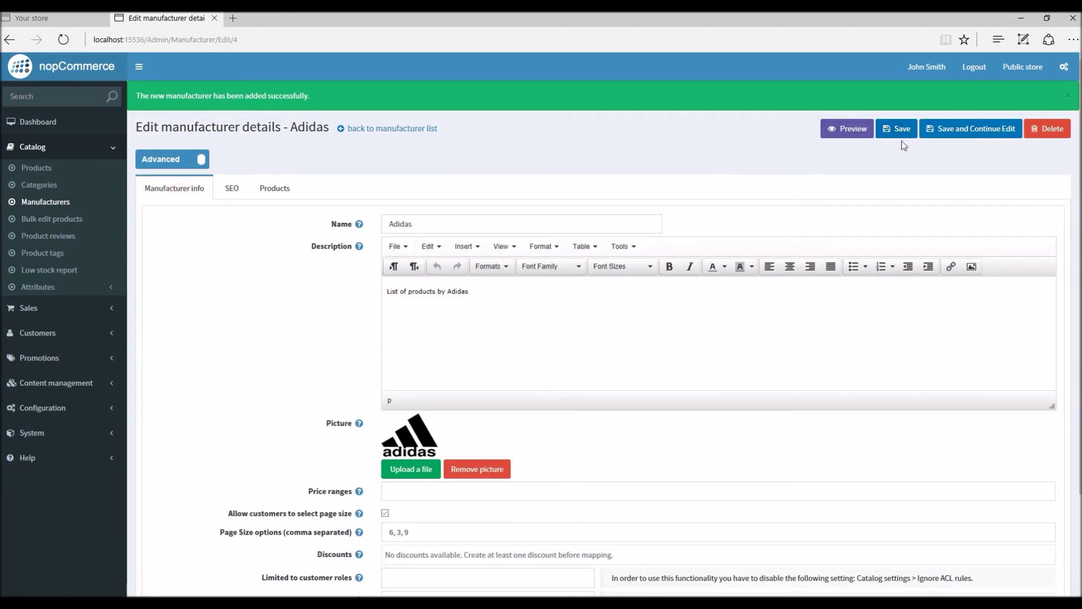
left_click(31, 20)
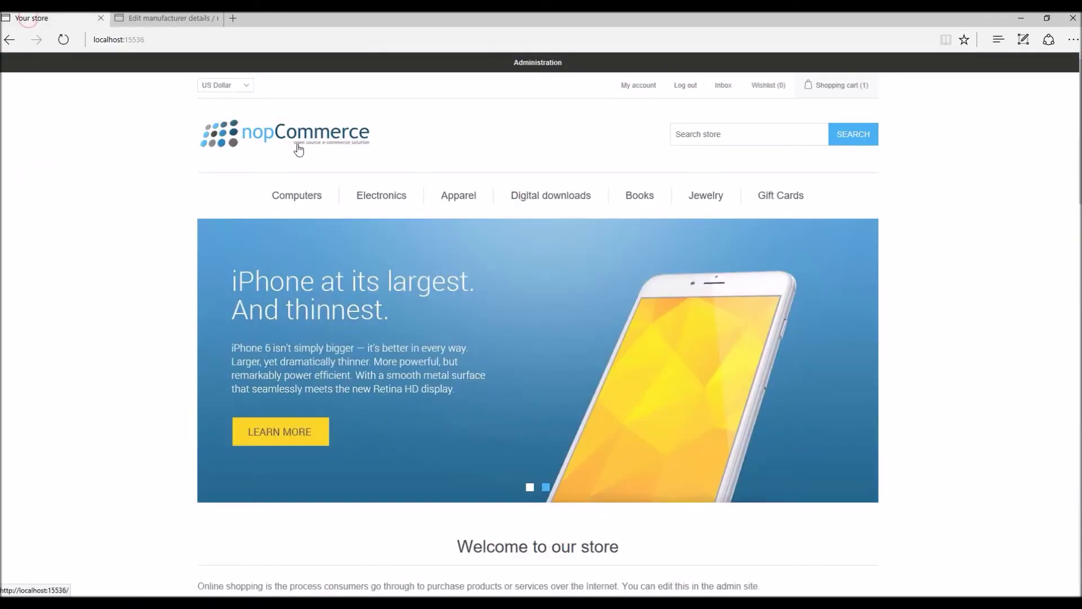
Step: On the storefront, browse Desktops and view all manufacturers to open Adidas's empty product page
left_click(305, 131)
mouse_move(297, 197)
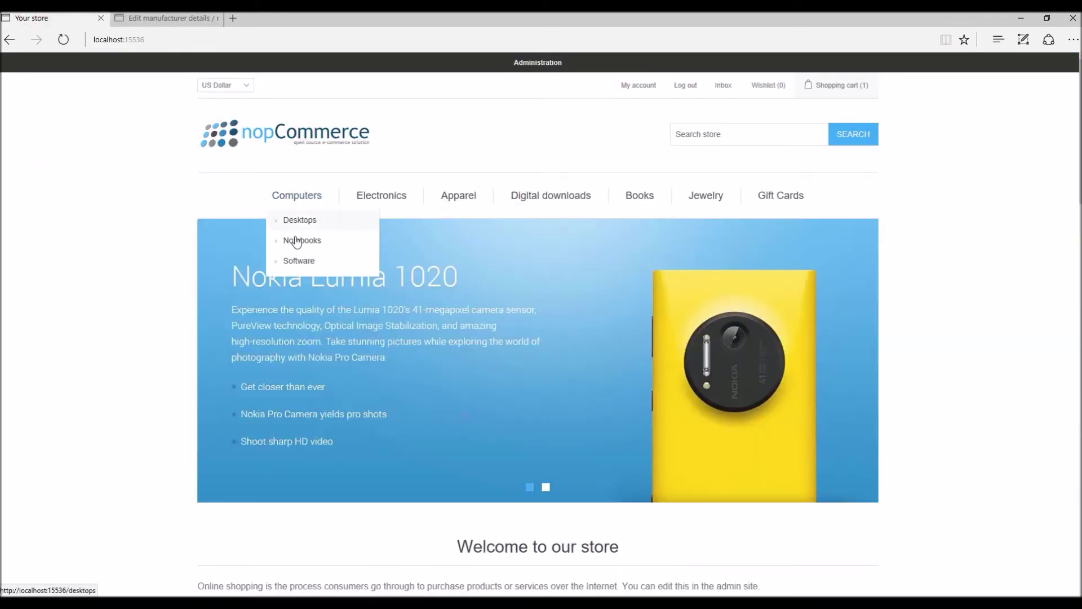
left_click(296, 219)
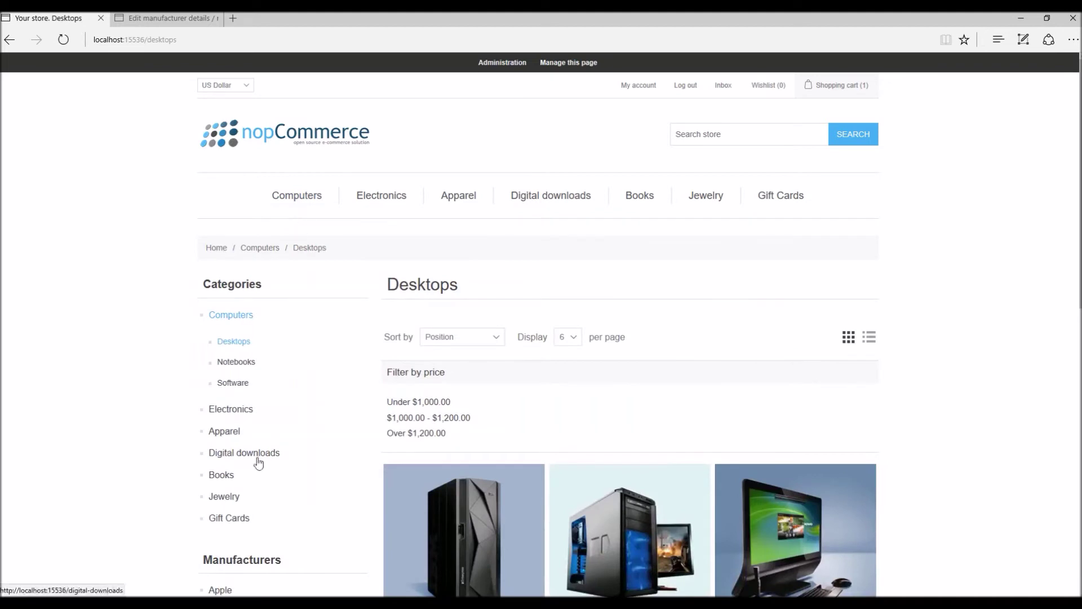
scroll(259, 464, "down", 3)
left_click(221, 476)
scroll(534, 333, "down", 6)
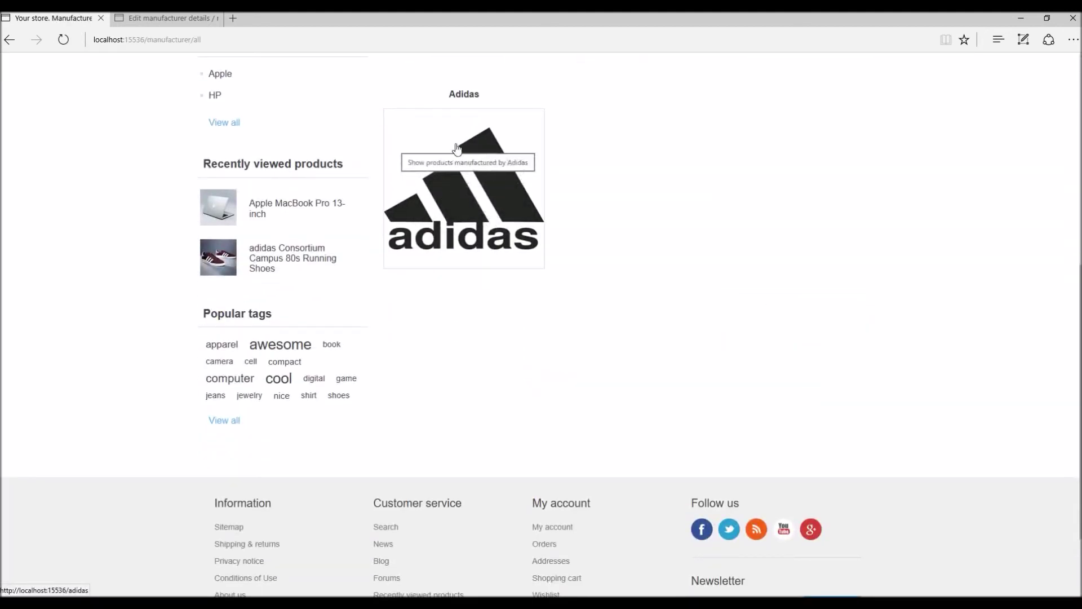
left_click(647, 177)
left_click(477, 182)
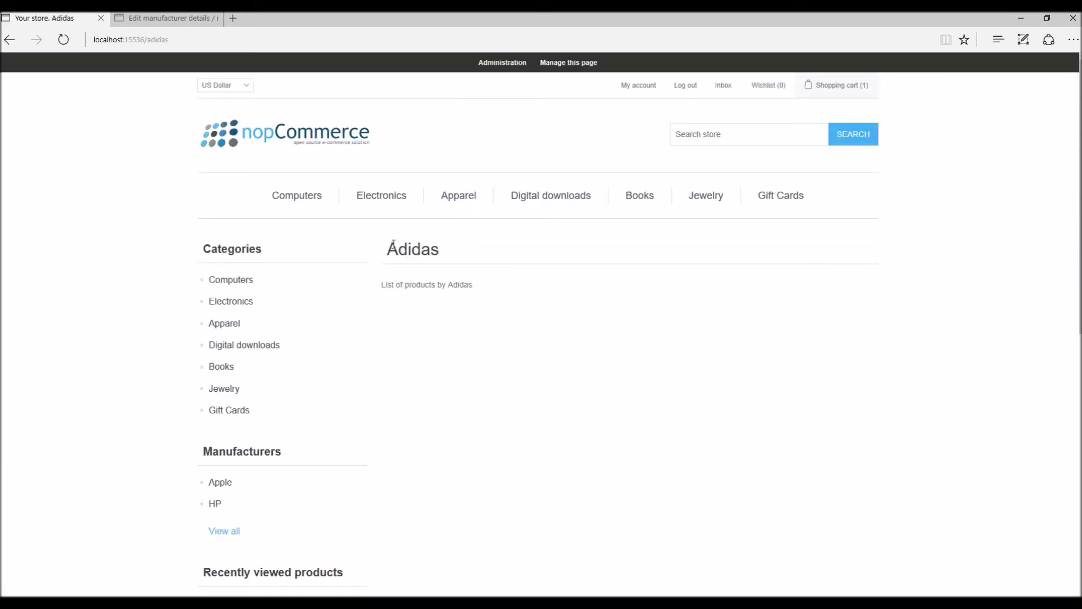
Step: Open the adidas shoes under Apparel > Shoes, confirm no manufacturer is shown, and return to admin
mouse_move(451, 199)
left_click(461, 224)
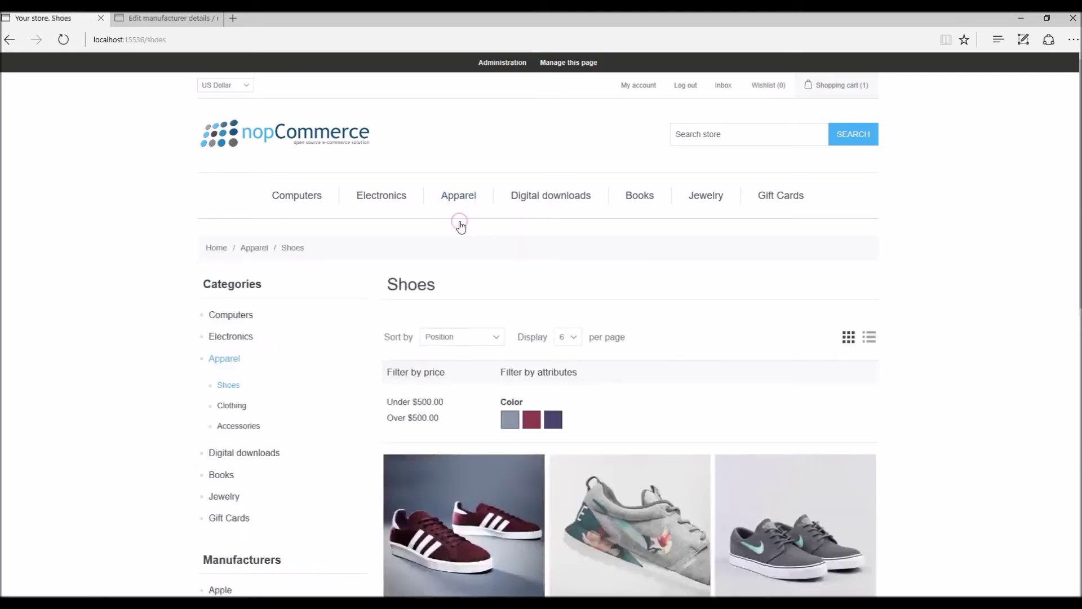
scroll(460, 225, "down", 4)
left_click(442, 295)
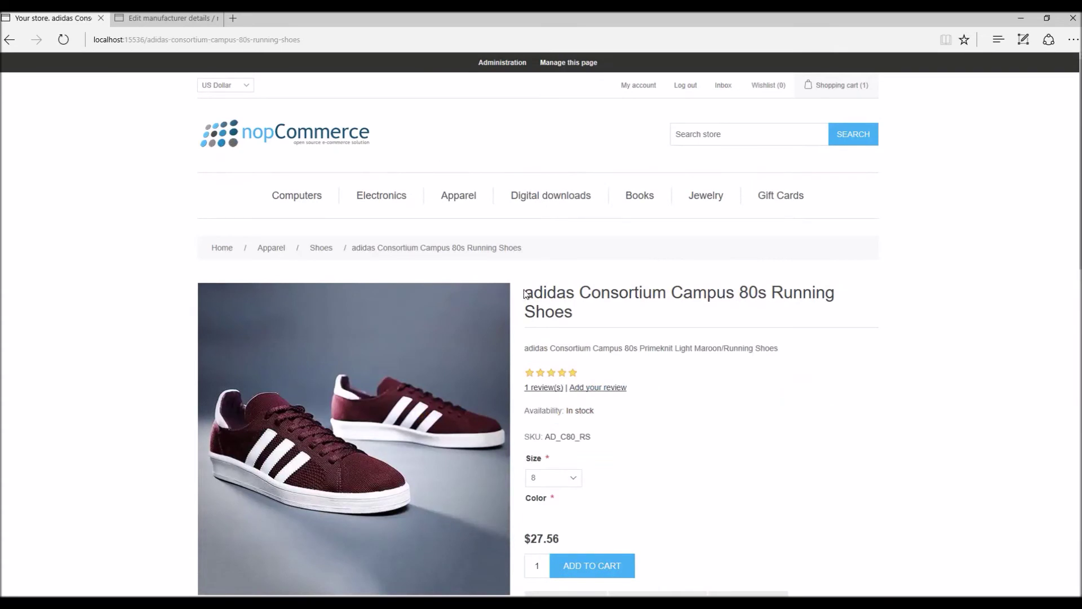
left_click_drag(524, 293, 580, 299)
left_click(582, 306)
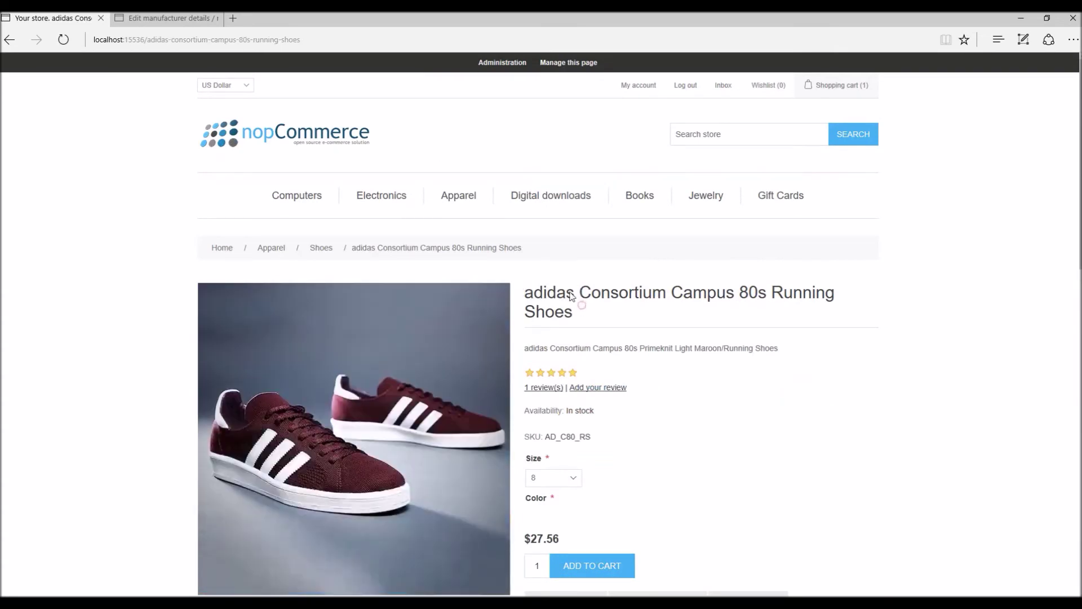
left_click(142, 20)
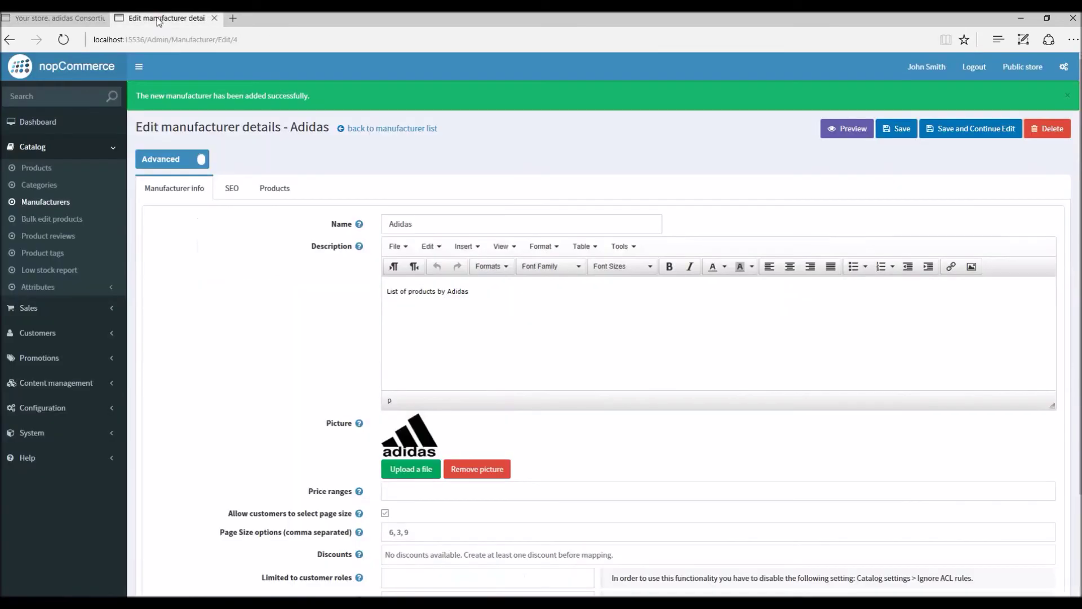
Step: From the Dashboard, open the Adidas manufacturer under Catalog > Manufacturers and view its empty Products tab
left_click(45, 129)
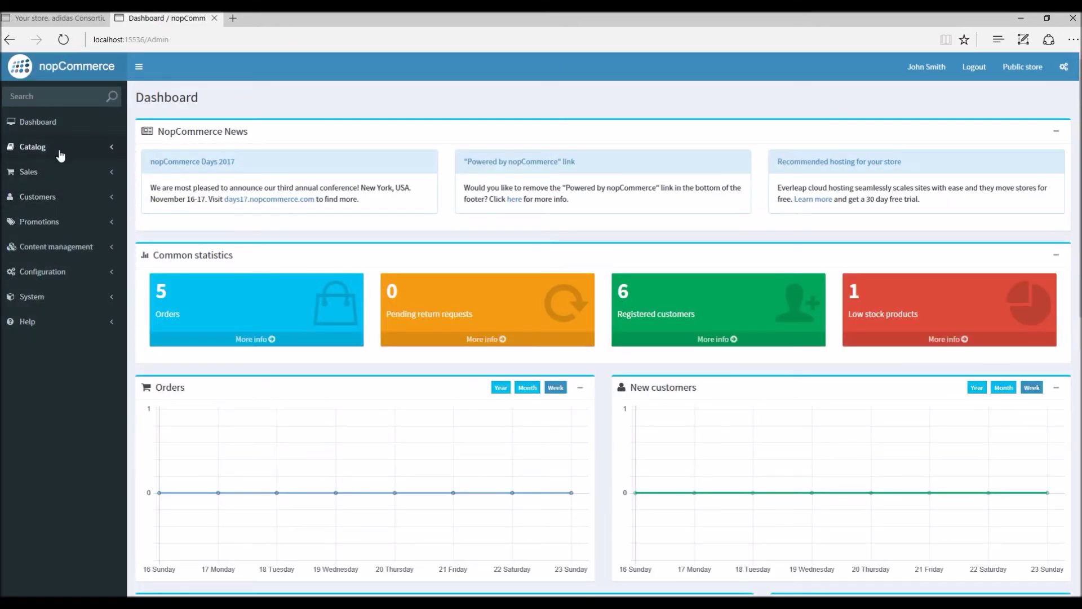
left_click(60, 152)
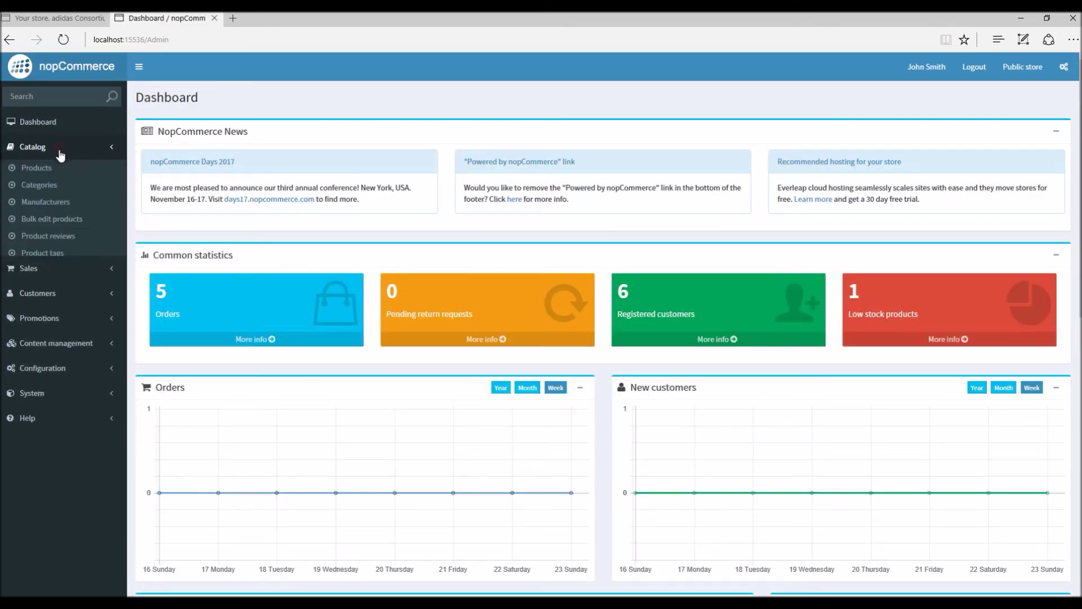
left_click(61, 205)
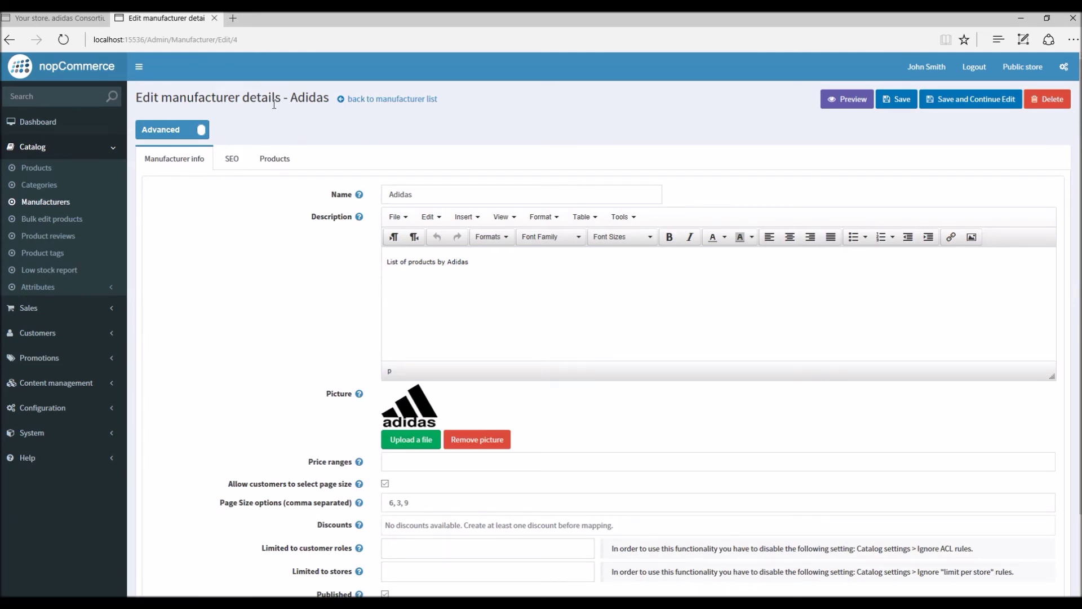
left_click(278, 161)
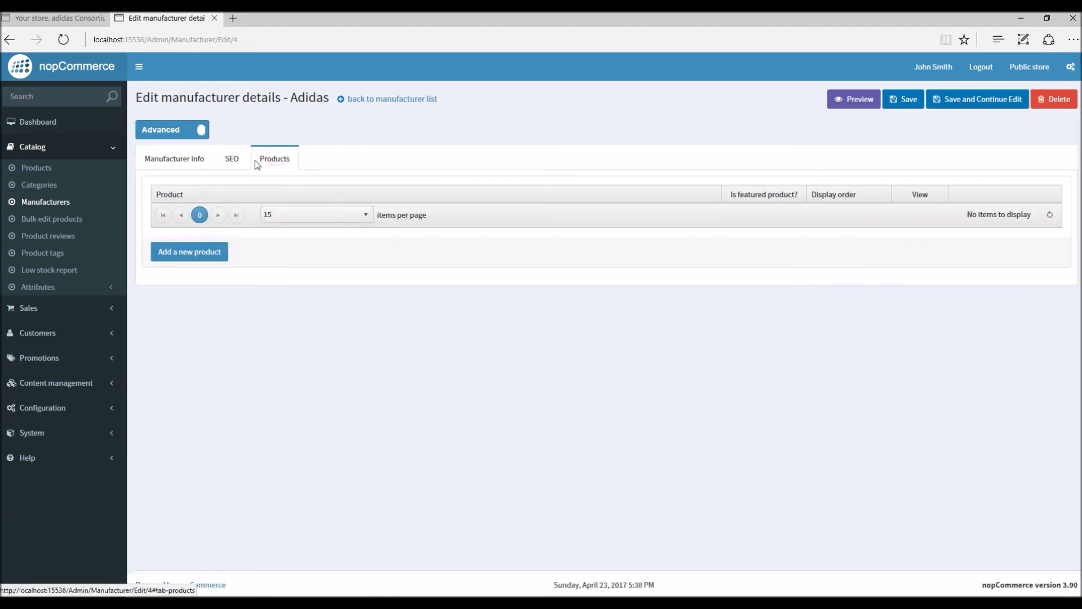
Step: Add adidas Consortium Campus 80s Running Shoes to Adidas's products and save the manufacturer
left_click(191, 252)
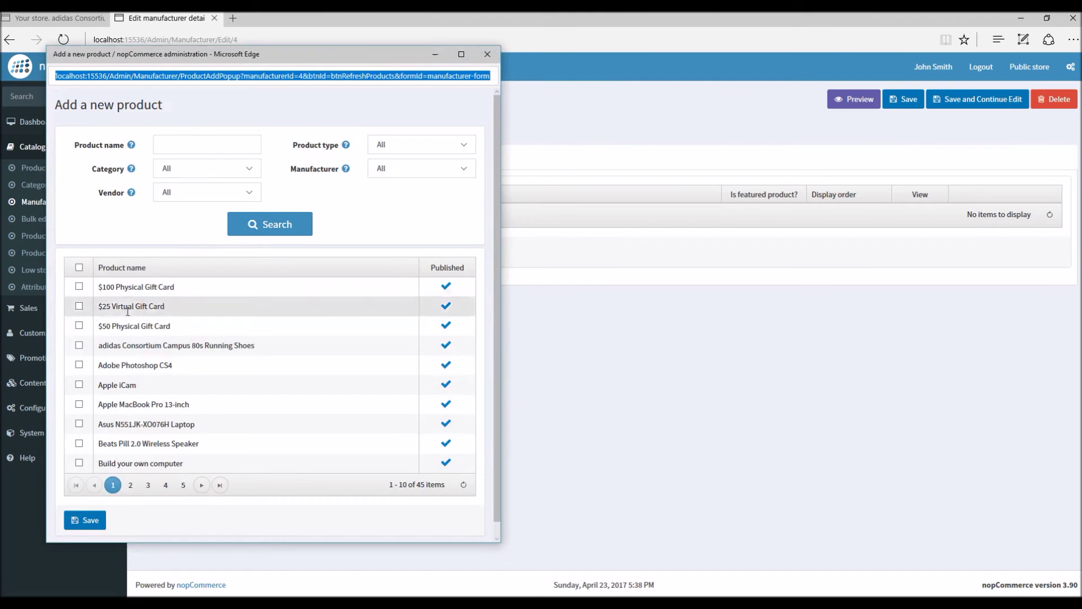
left_click(80, 346)
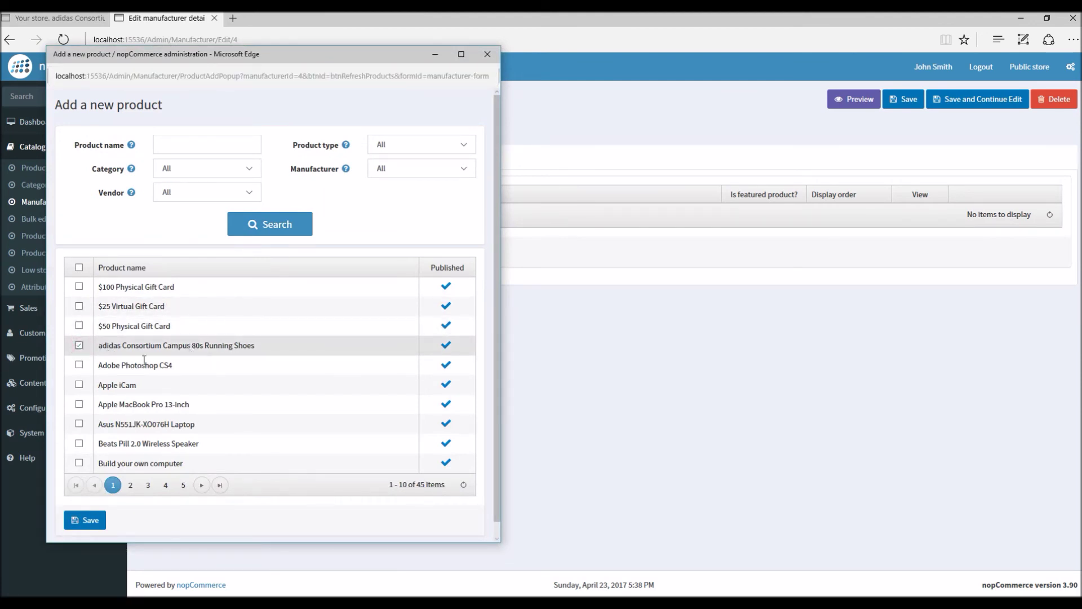
left_click(86, 519)
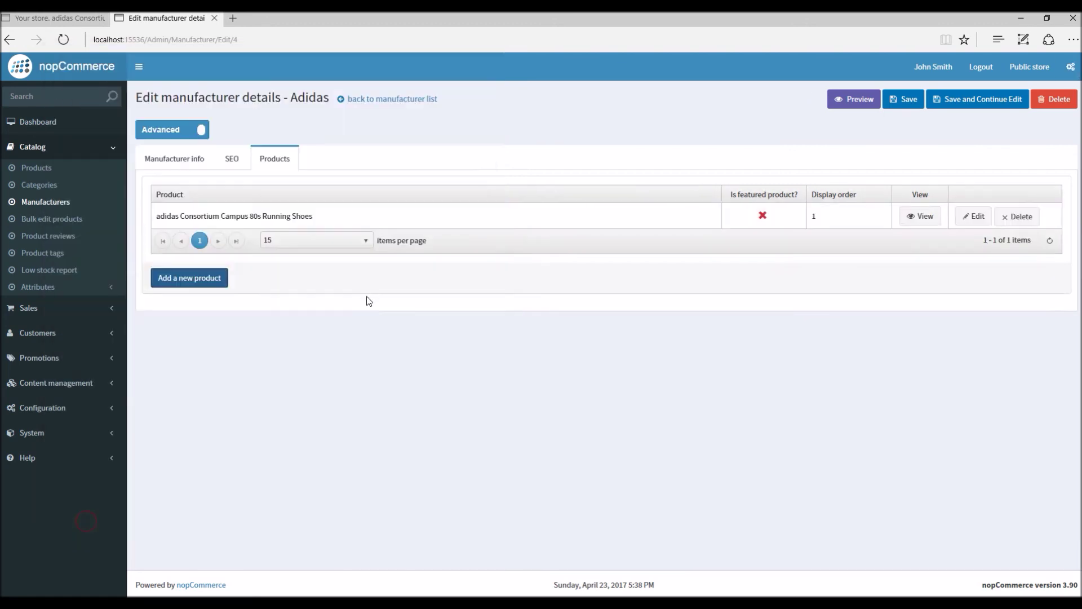
left_click(978, 106)
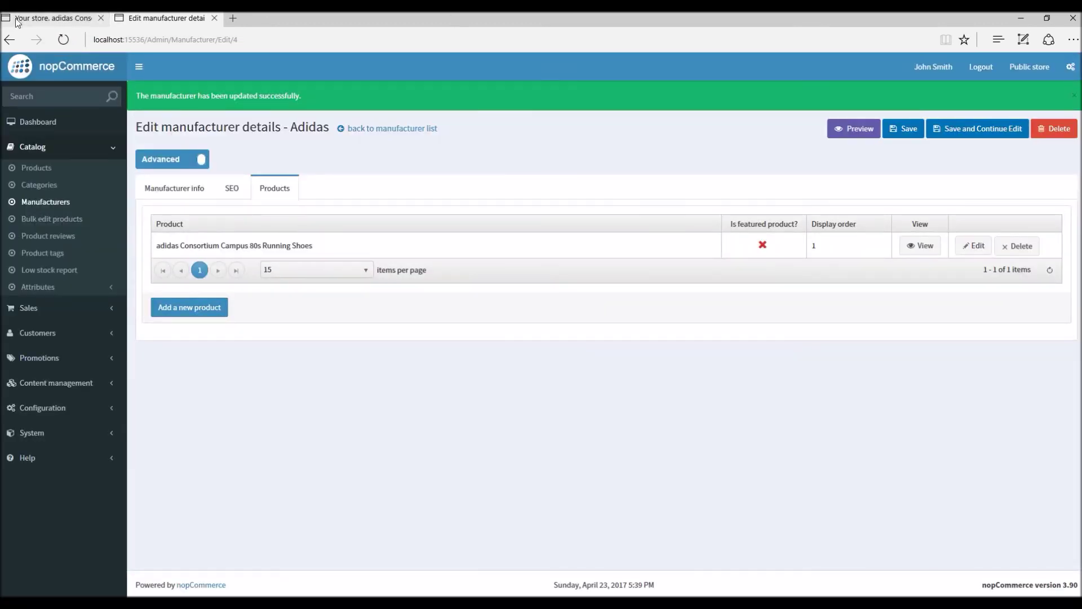
Step: Refresh the storefront shoe page and follow its Adidas link, listing the shoes at $27.56
left_click(25, 22)
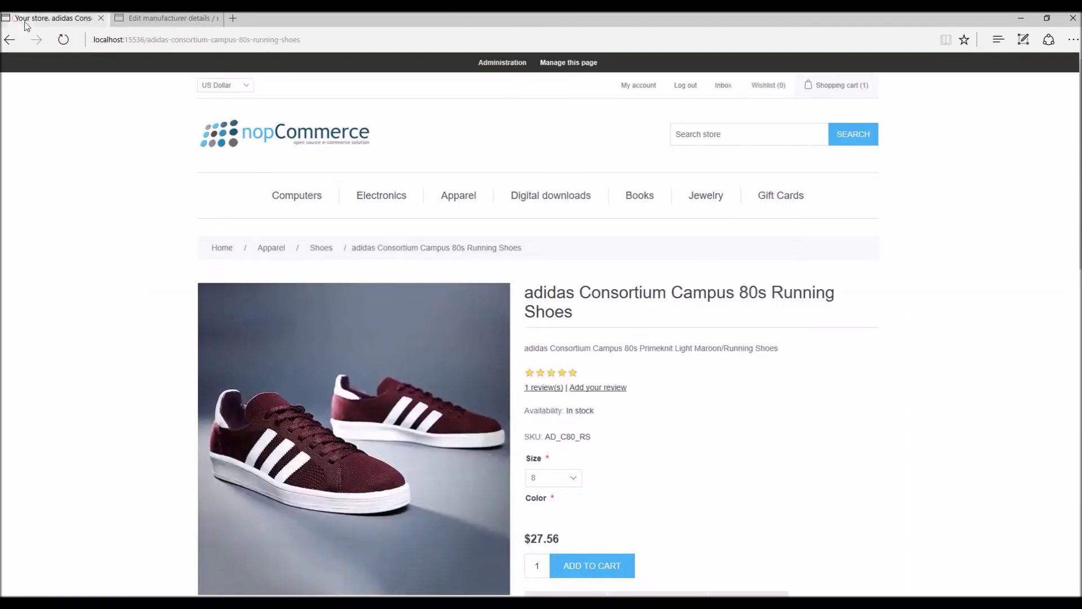
left_click(642, 430)
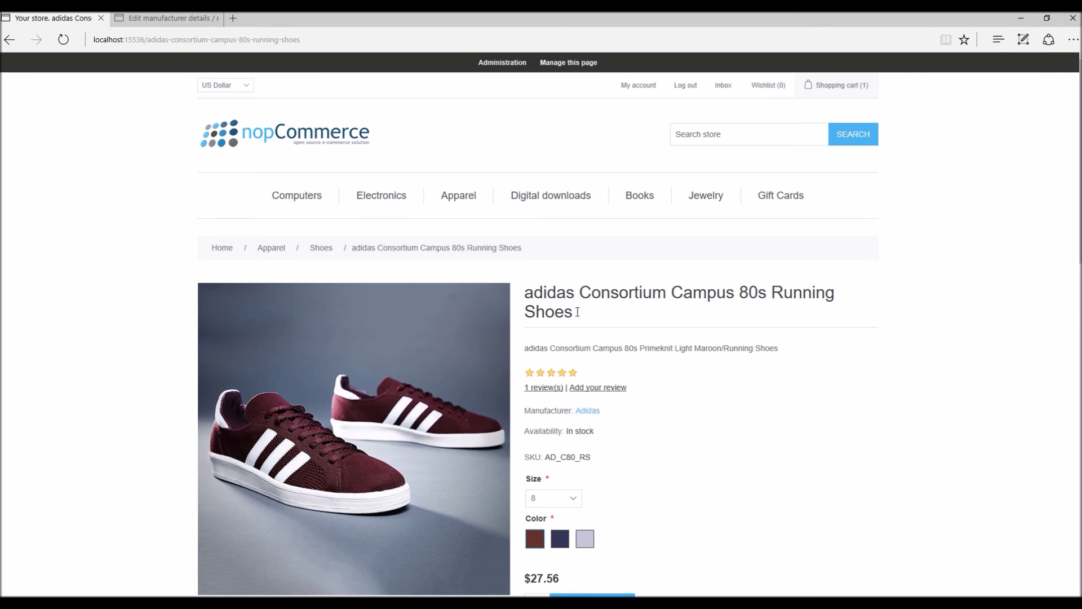
scroll(575, 316, "down", 3)
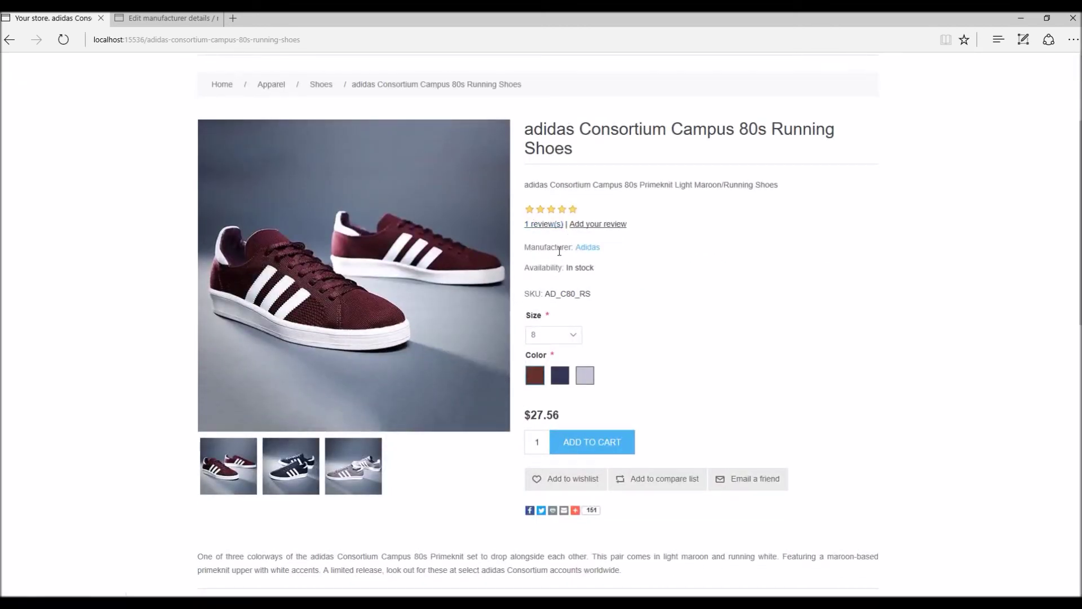
left_click(590, 248)
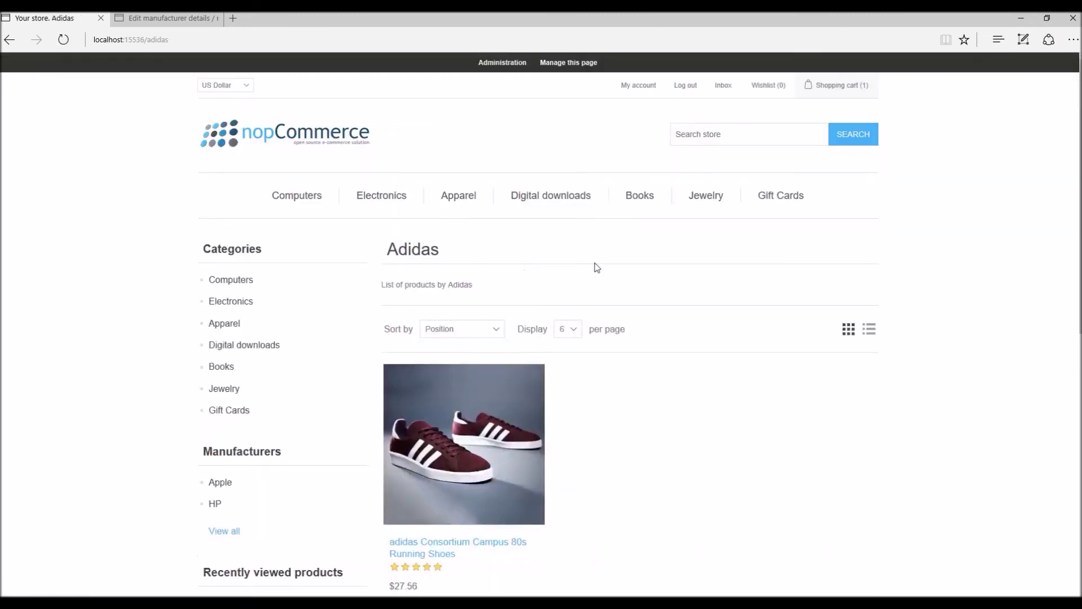
scroll(479, 237, "down", 1)
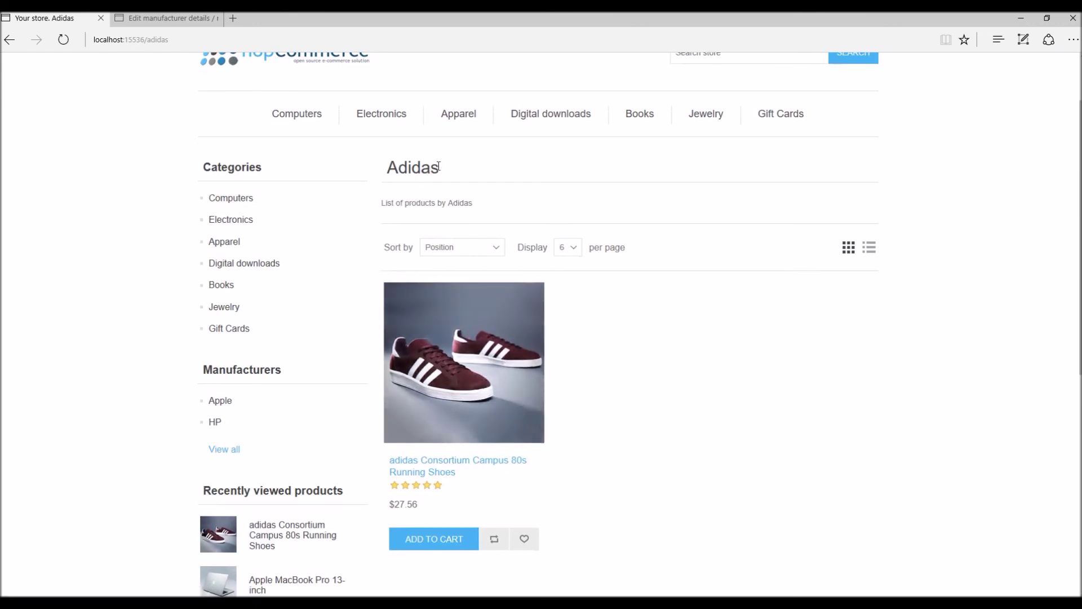